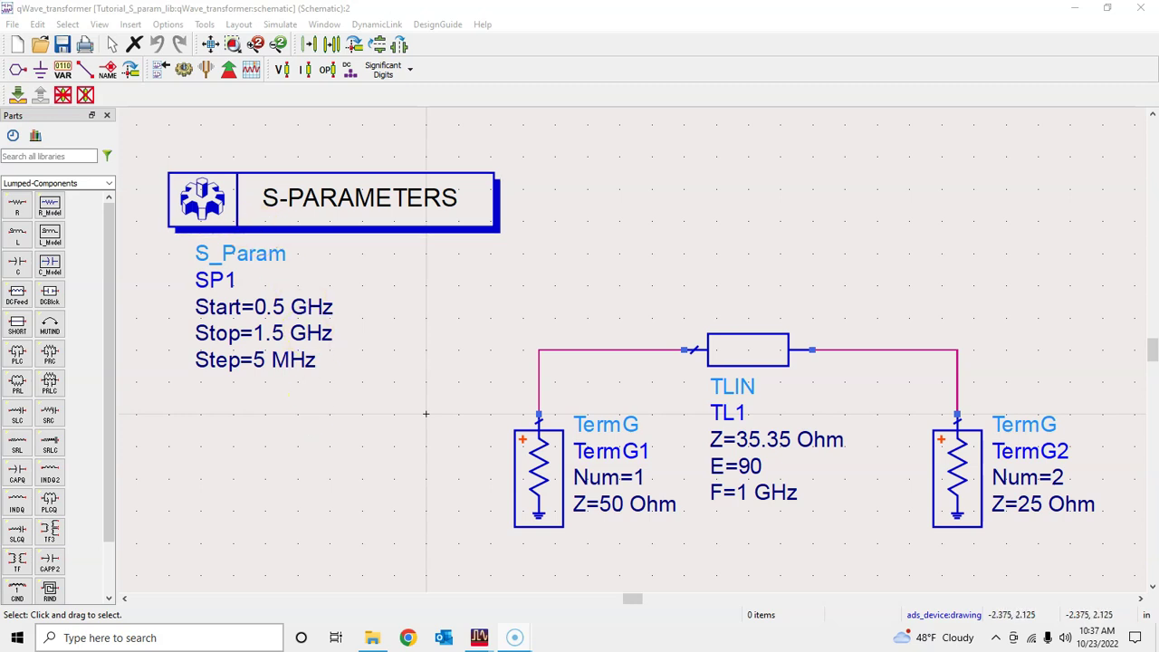
# - Save the design as cell qWave_transformer_tuning by appending _tuning to the cell name
pyautogui.click(11, 24)
pyautogui.click(41, 116)
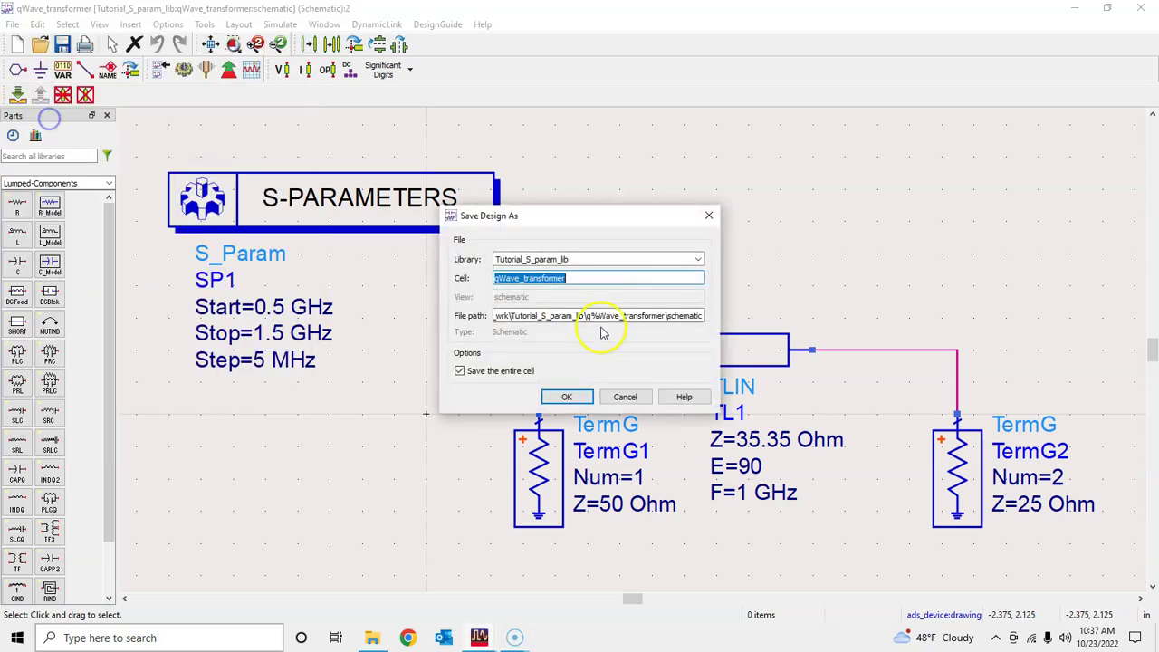
pyautogui.click(574, 281)
pyautogui.write('_')
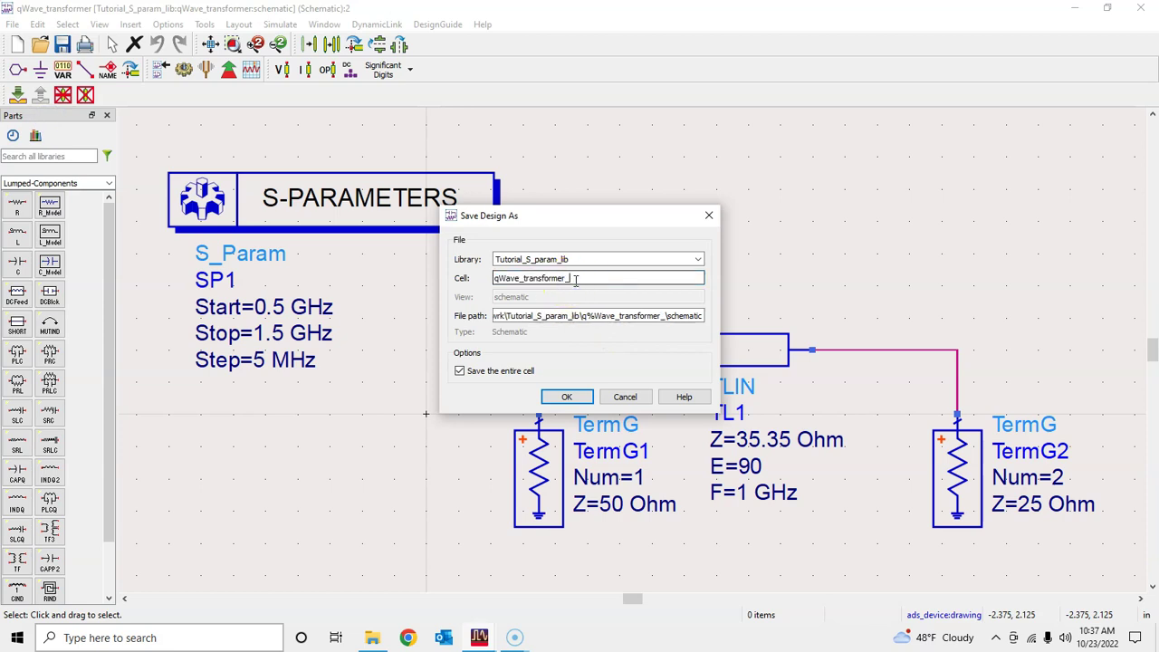
pyautogui.write('tuning')
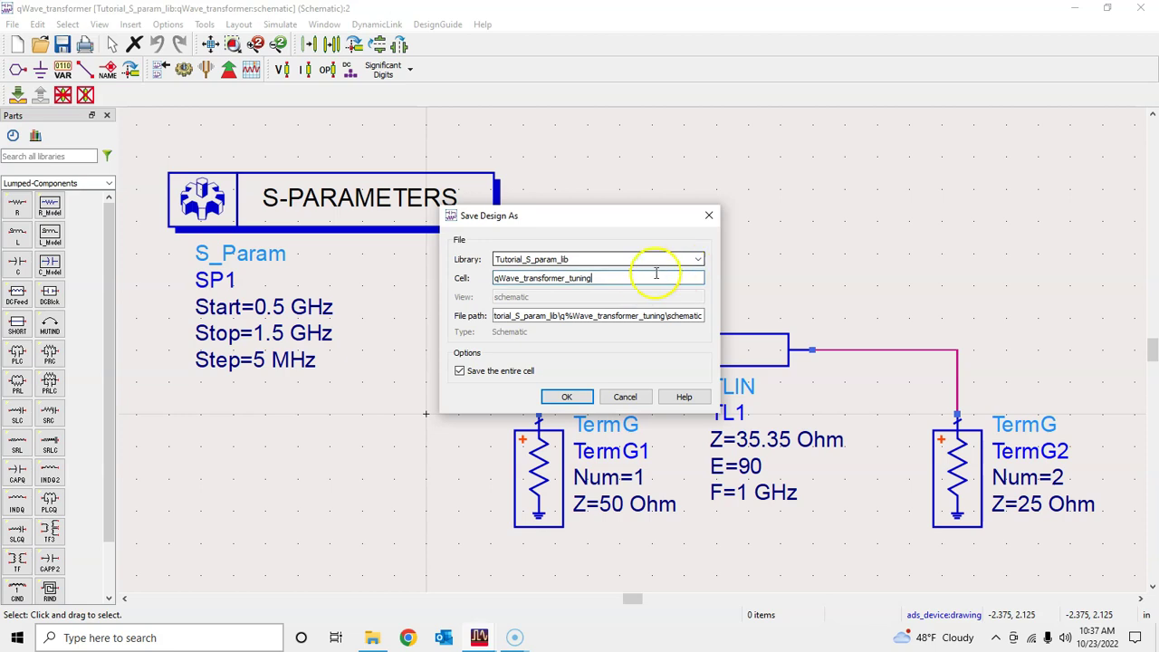
pyautogui.click(579, 405)
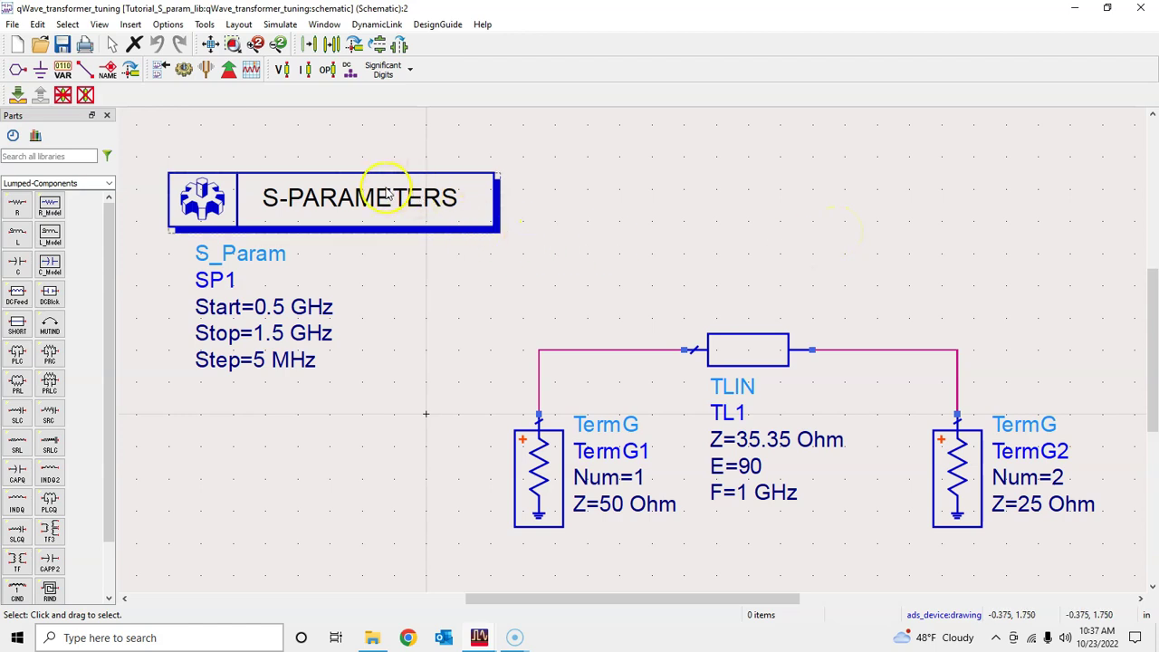
# - Move the S-PARAMETERS block up and change TL1's impedance Z to 20 Ohm
pyautogui.moveTo(378, 194); pyautogui.dragTo(378, 146)
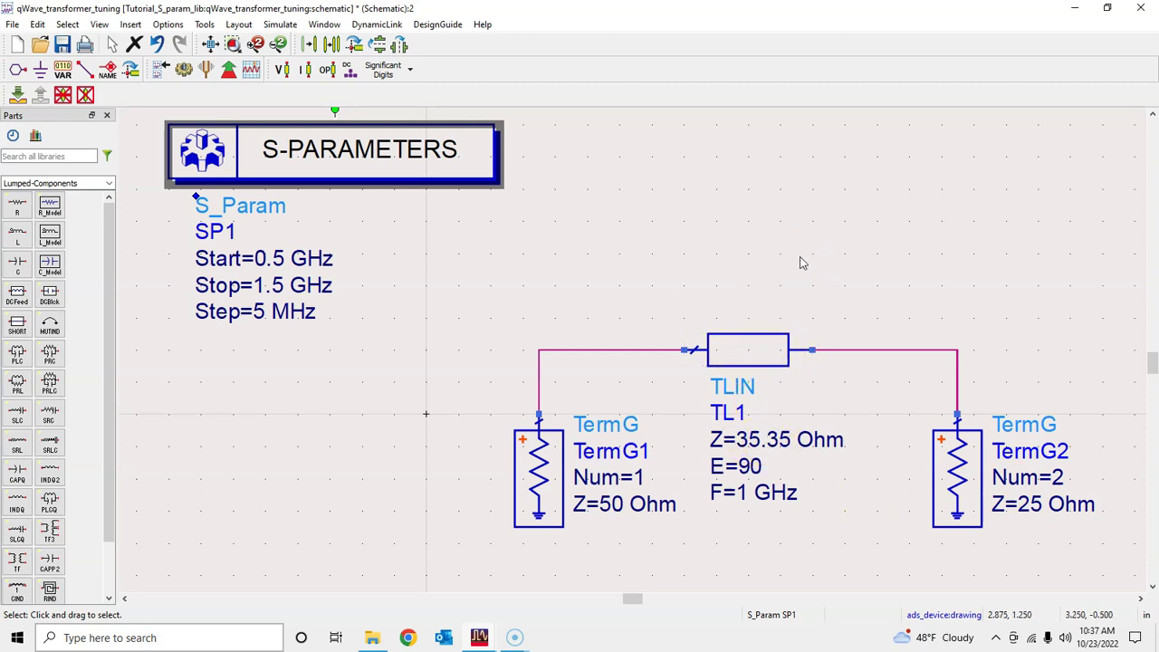
pyautogui.click(667, 514)
pyautogui.doubleClick(773, 441)
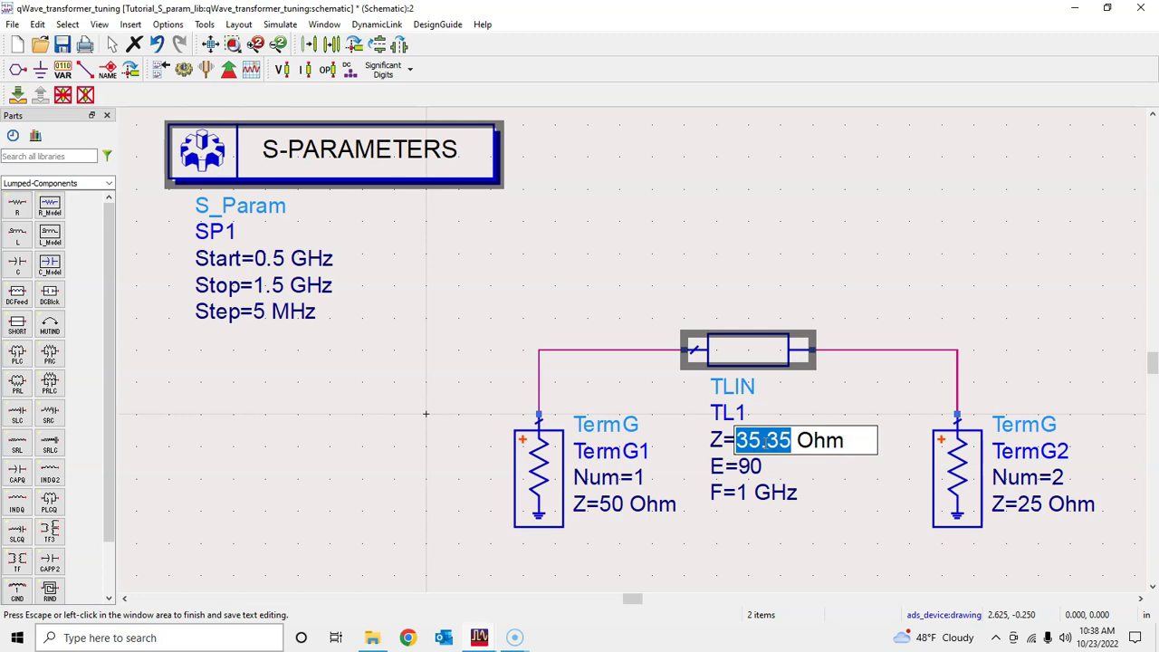
pyautogui.write('20')
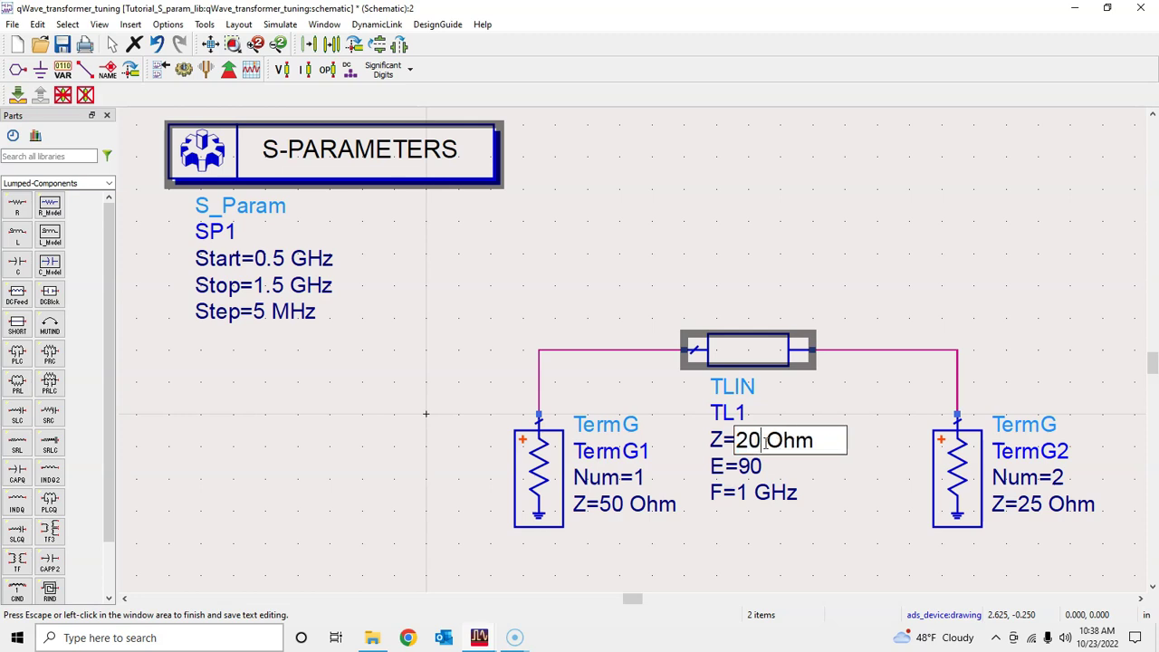
pyautogui.click(848, 235)
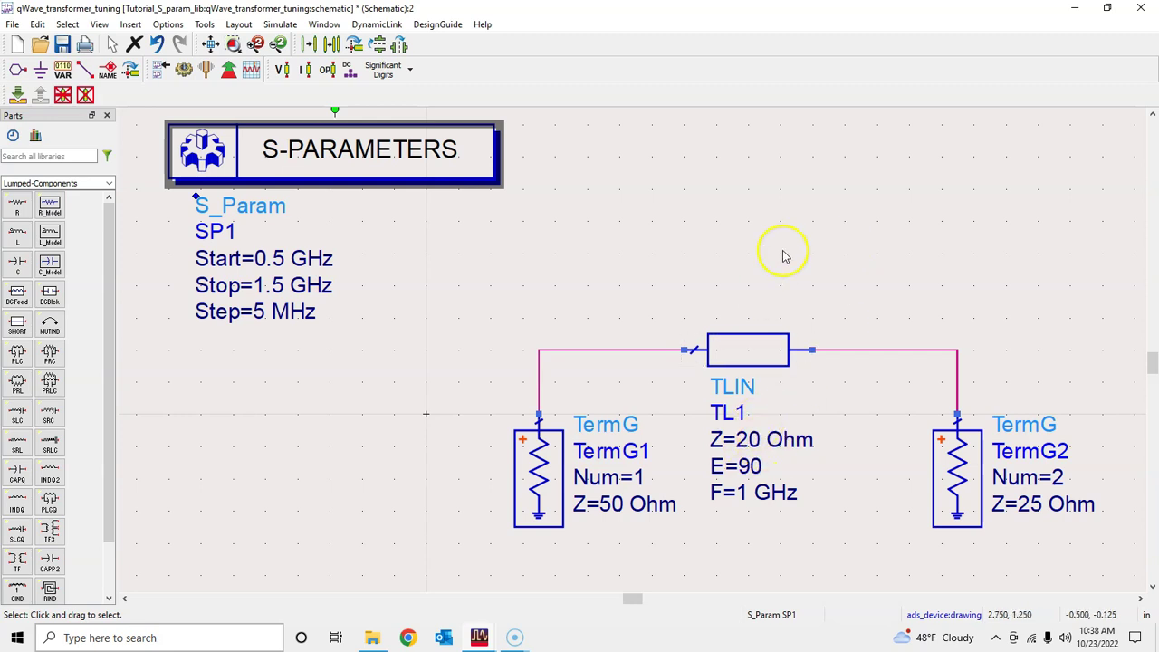
# - Set the S-parameter sweep Start to 0 and Stop to 2 GHz
pyautogui.doubleClick(270, 259)
pyautogui.write('0')
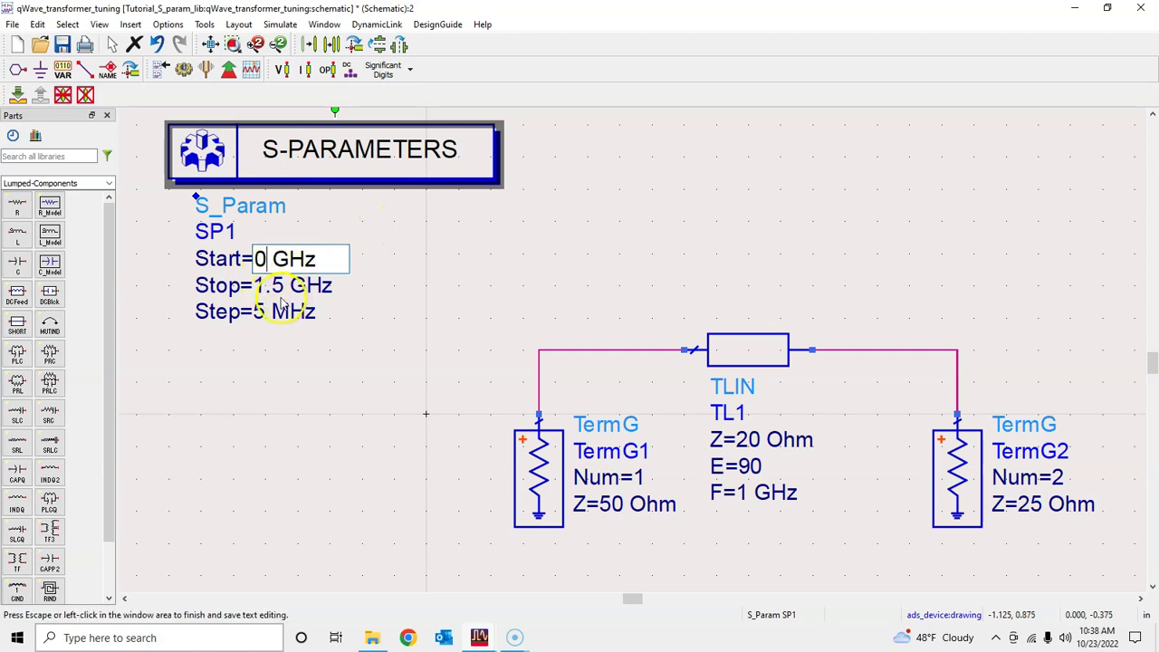
pyautogui.click(270, 286)
pyautogui.doubleClick(269, 286)
pyautogui.write('2')
pyautogui.click(445, 284)
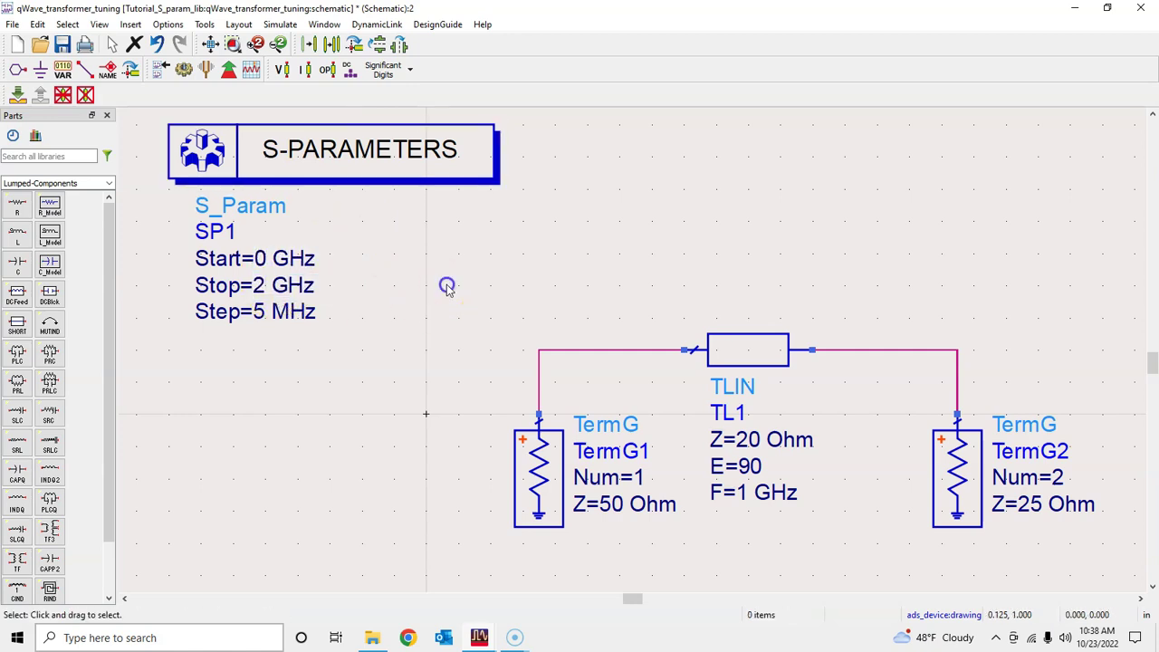
pyautogui.doubleClick(137, 9)
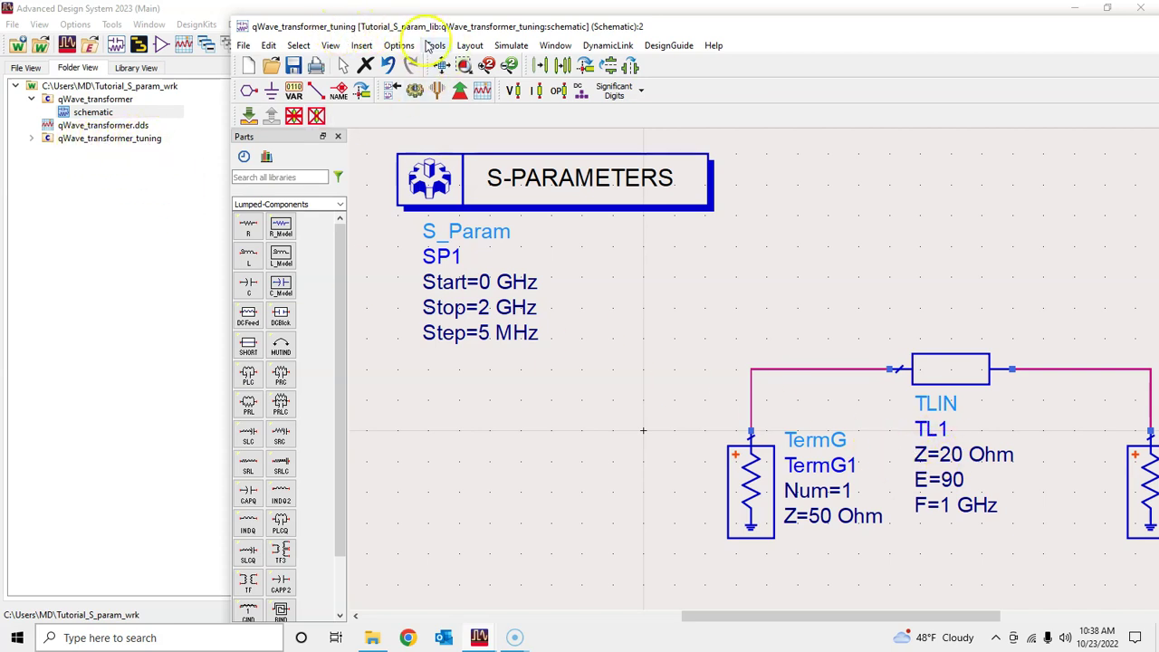
# - Maximize the schematic window and run the S-parameter simulation
pyautogui.doubleClick(465, 32)
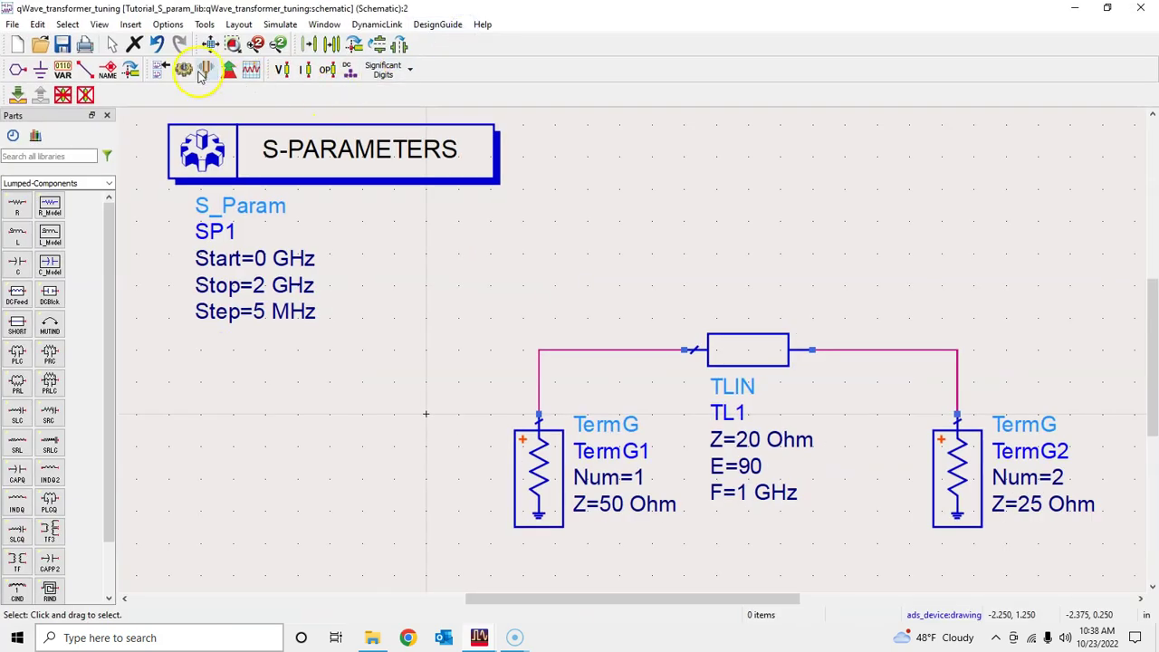
pyautogui.click(182, 69)
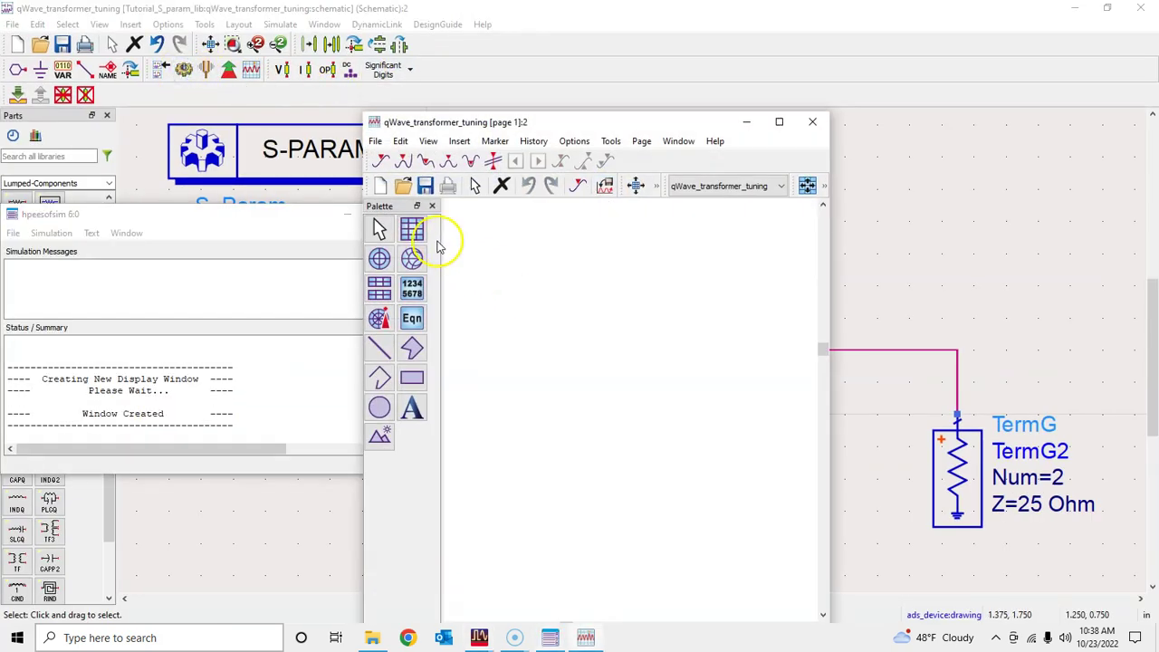
# - Add a rectangular plot of dB(S(1,1)) versus frequency to the data display
pyautogui.click(499, 266)
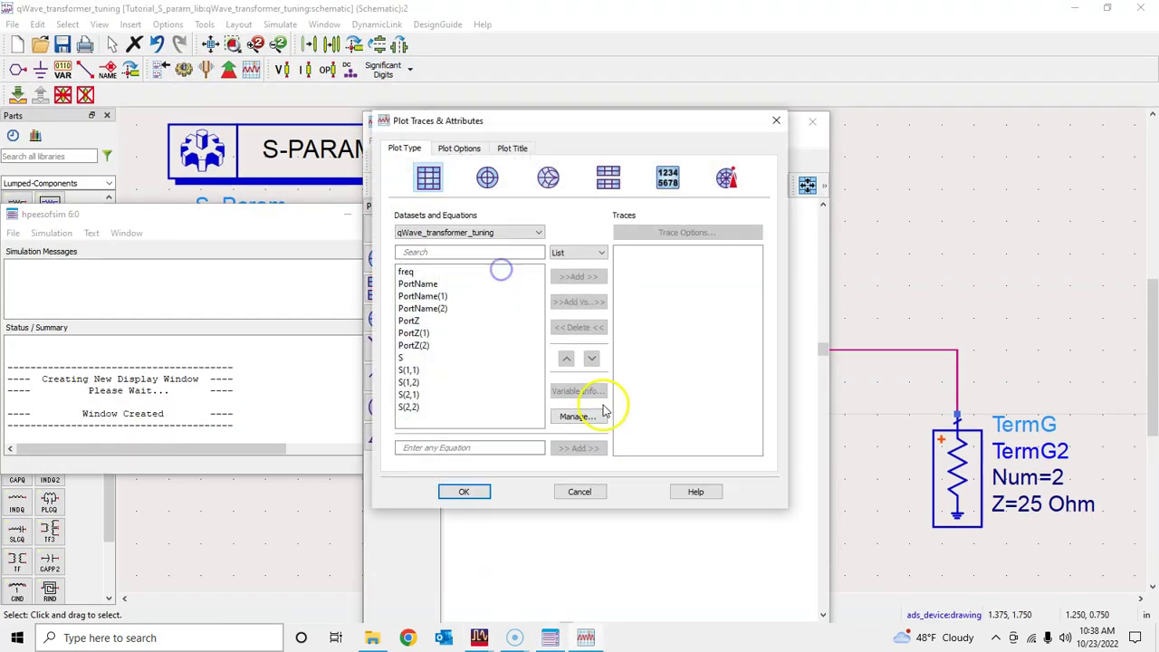
pyautogui.click(440, 371)
pyautogui.click(572, 277)
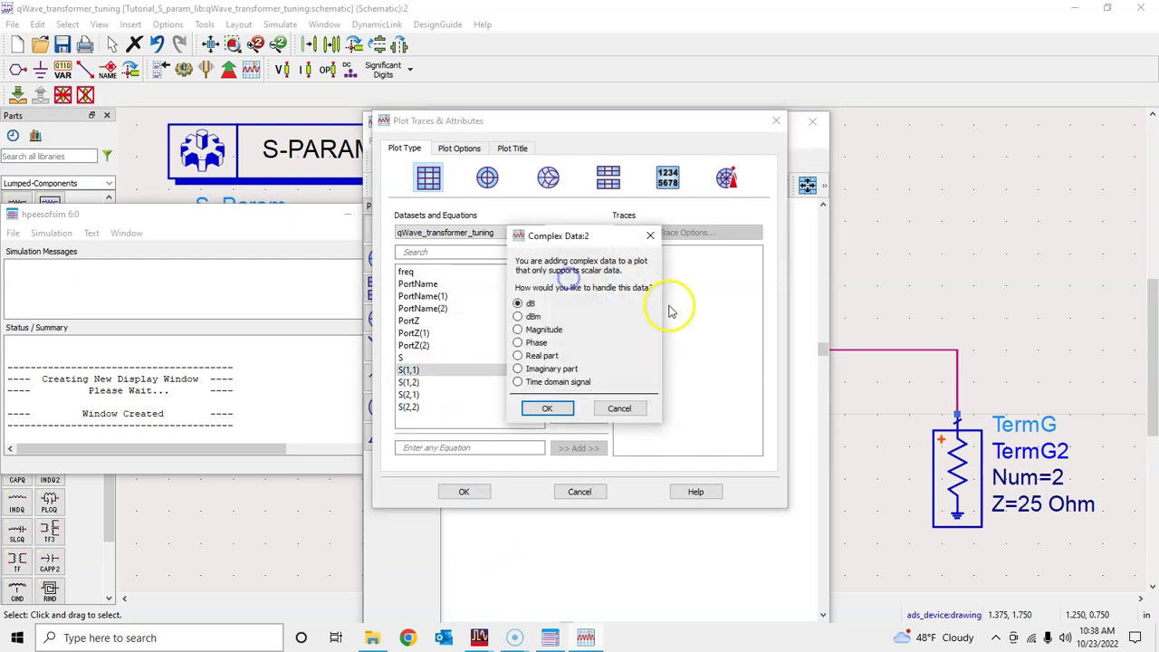
pyautogui.click(540, 408)
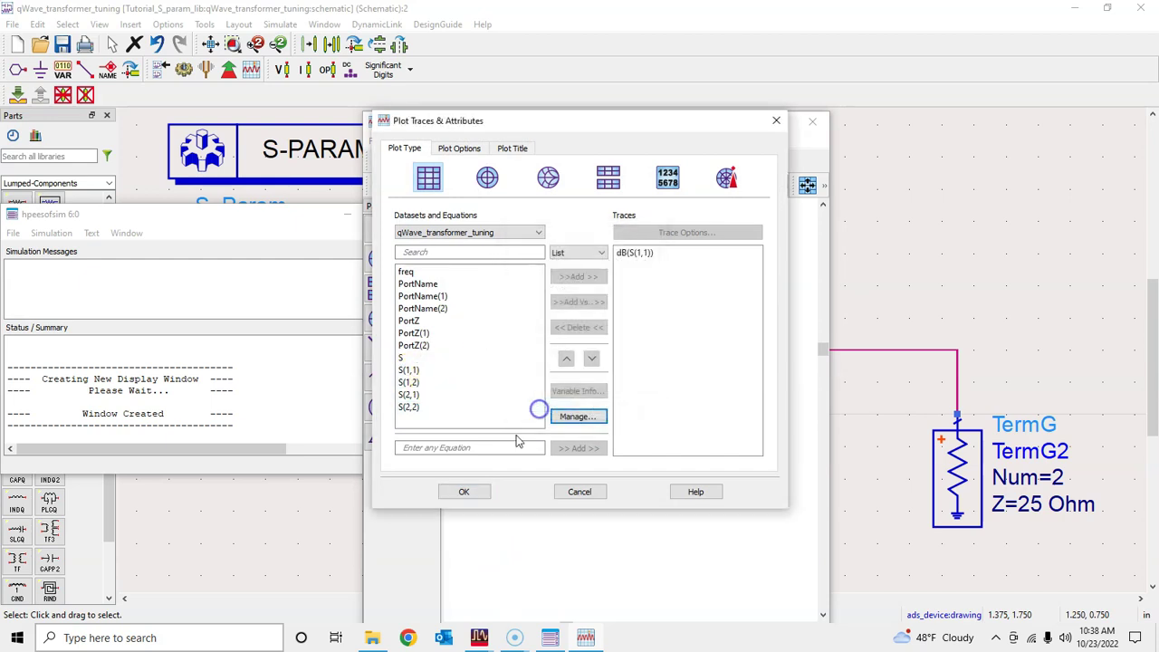
pyautogui.click(463, 491)
pyautogui.click(688, 506)
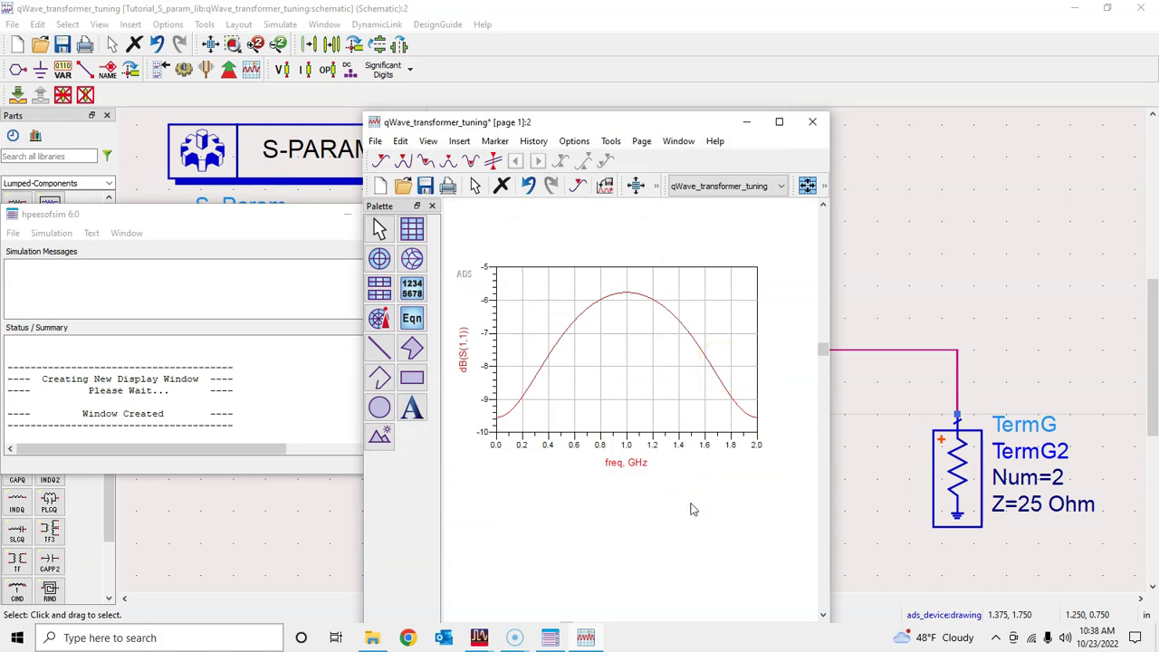
pyautogui.moveTo(679, 130); pyautogui.dragTo(378, 69)
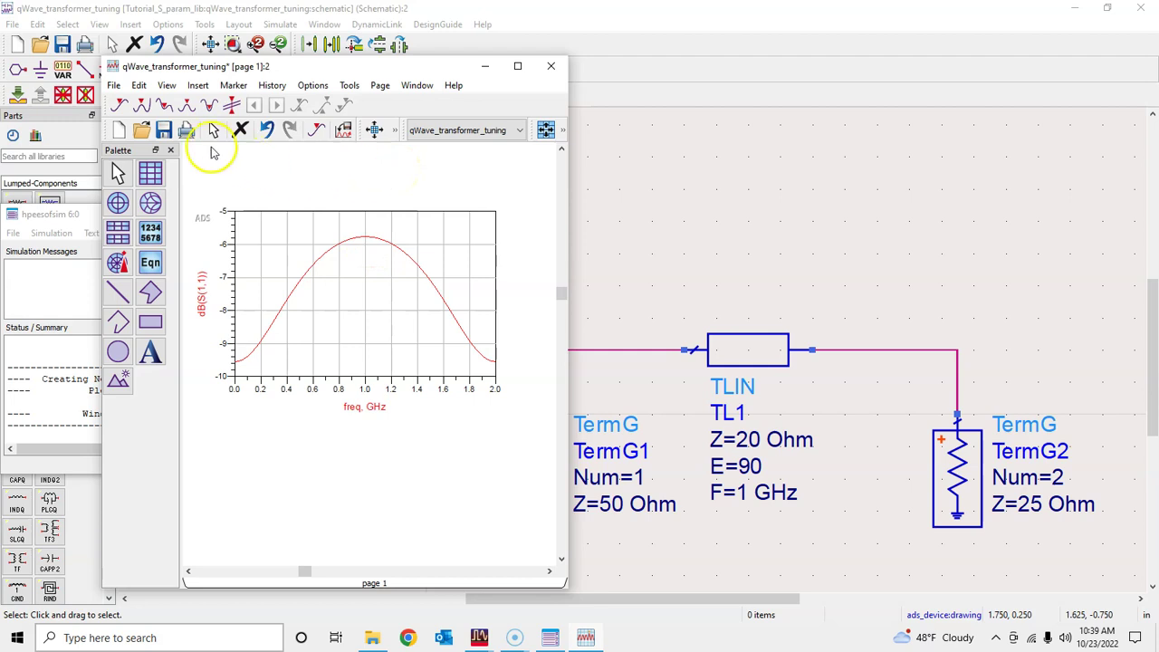
# - Save the data display, reposition and fit the plot window, and bring the schematic forward
pyautogui.click(163, 132)
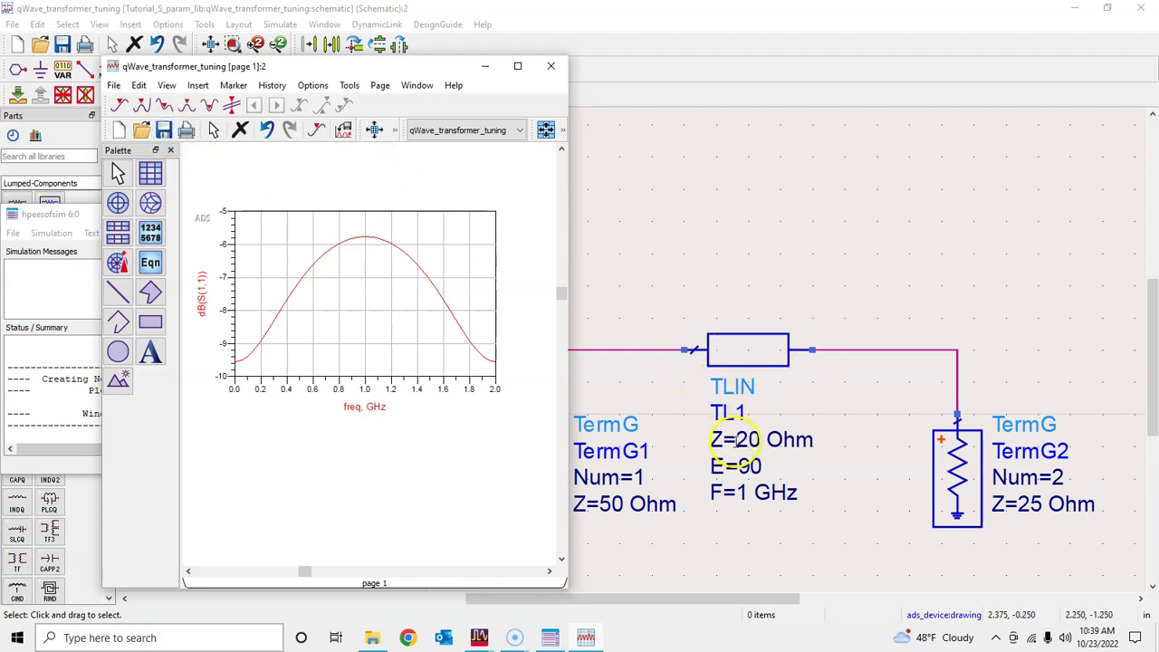
pyautogui.moveTo(344, 74); pyautogui.dragTo(908, 40)
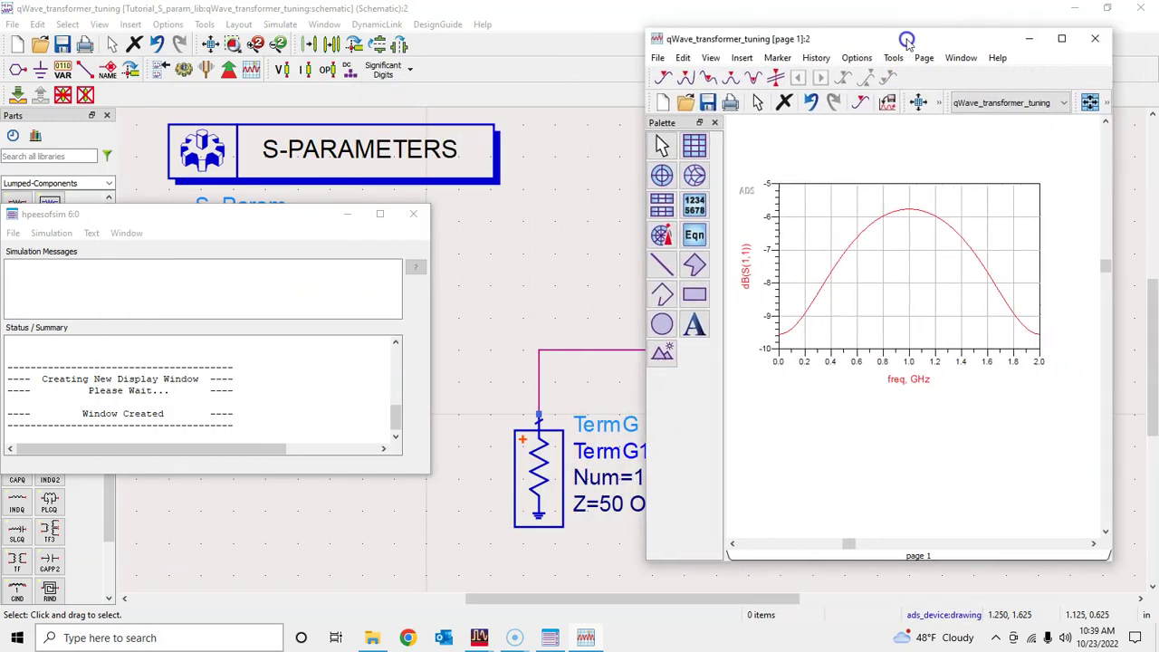
pyautogui.click(1061, 38)
pyautogui.click(1108, 9)
pyautogui.moveTo(802, 16); pyautogui.dragTo(933, 39)
pyautogui.click(1021, 104)
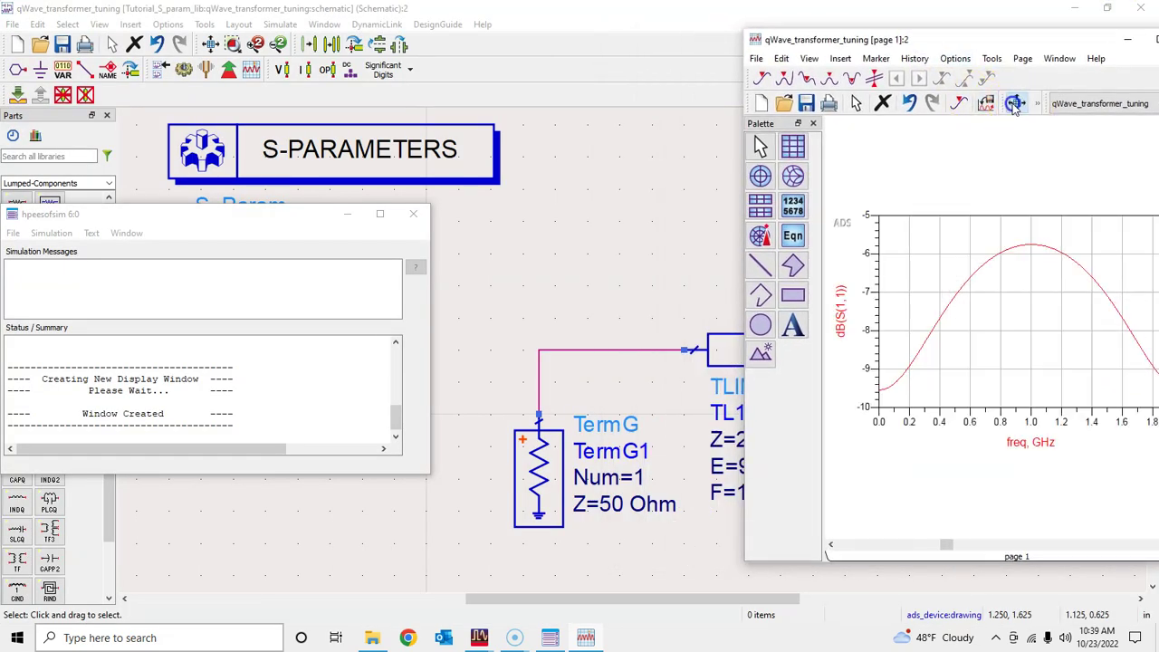
pyautogui.click(604, 220)
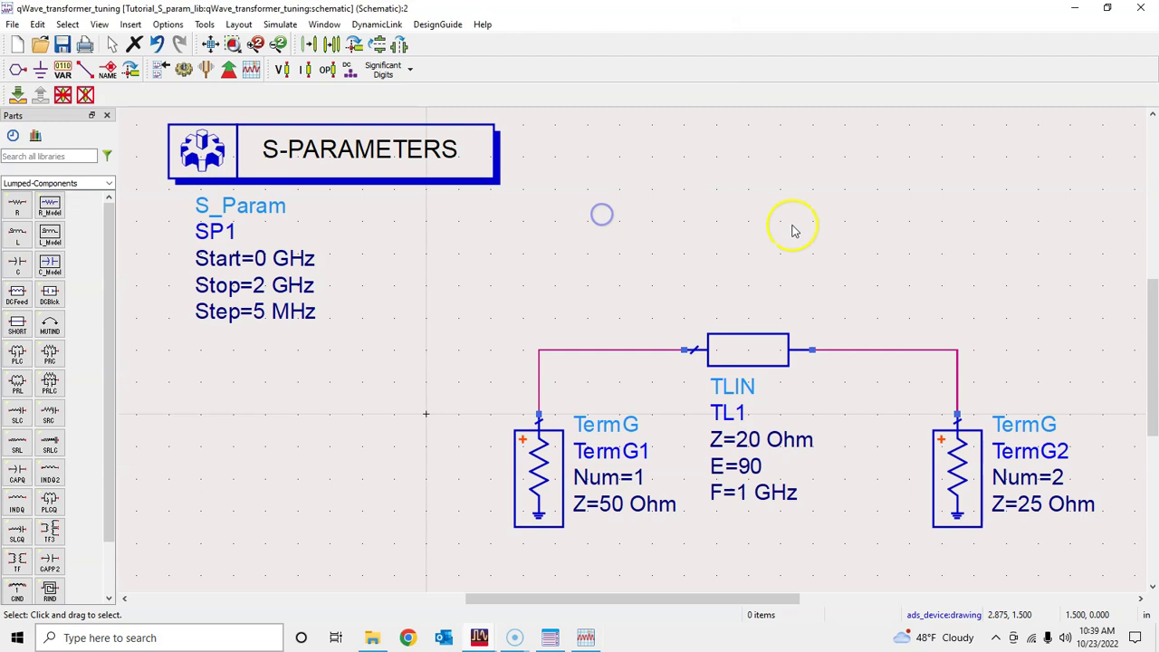
# - Start Tuning and mark TL1's impedance Z as a tunable parameter
pyautogui.click(207, 72)
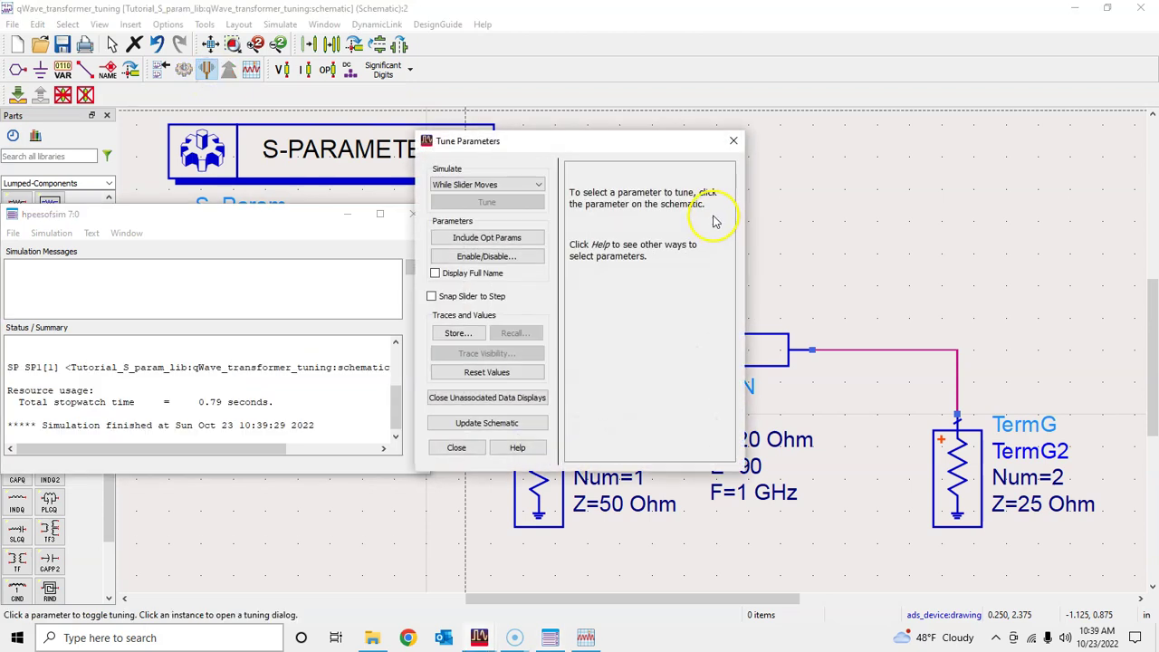
pyautogui.moveTo(625, 142); pyautogui.dragTo(395, 133)
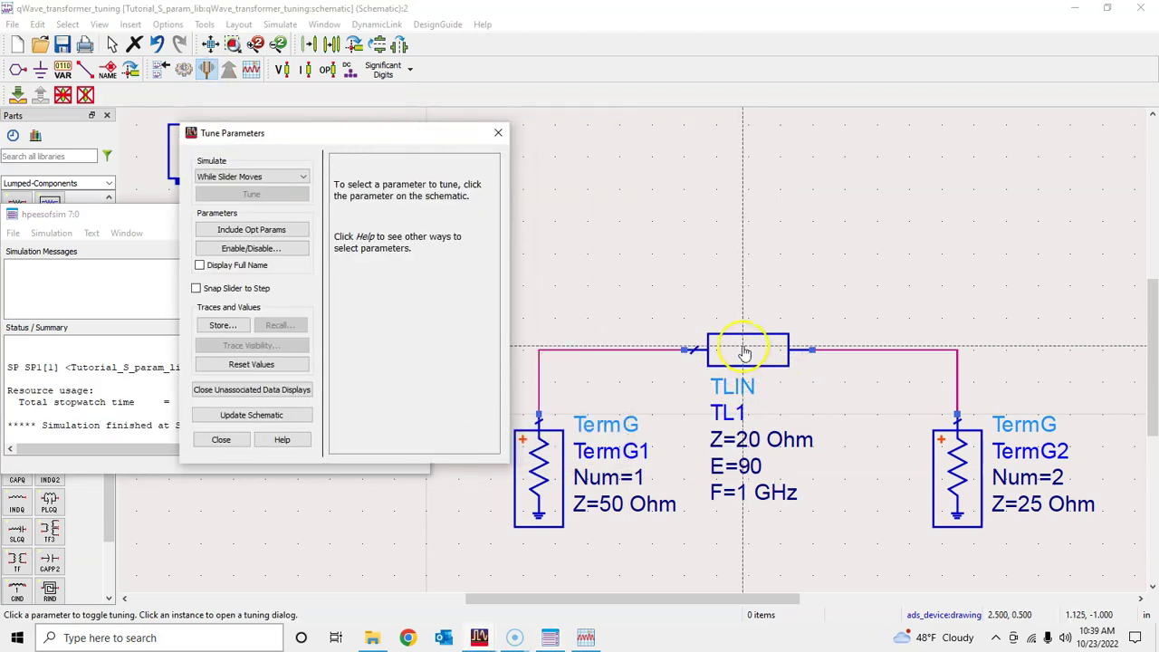
pyautogui.click(752, 361)
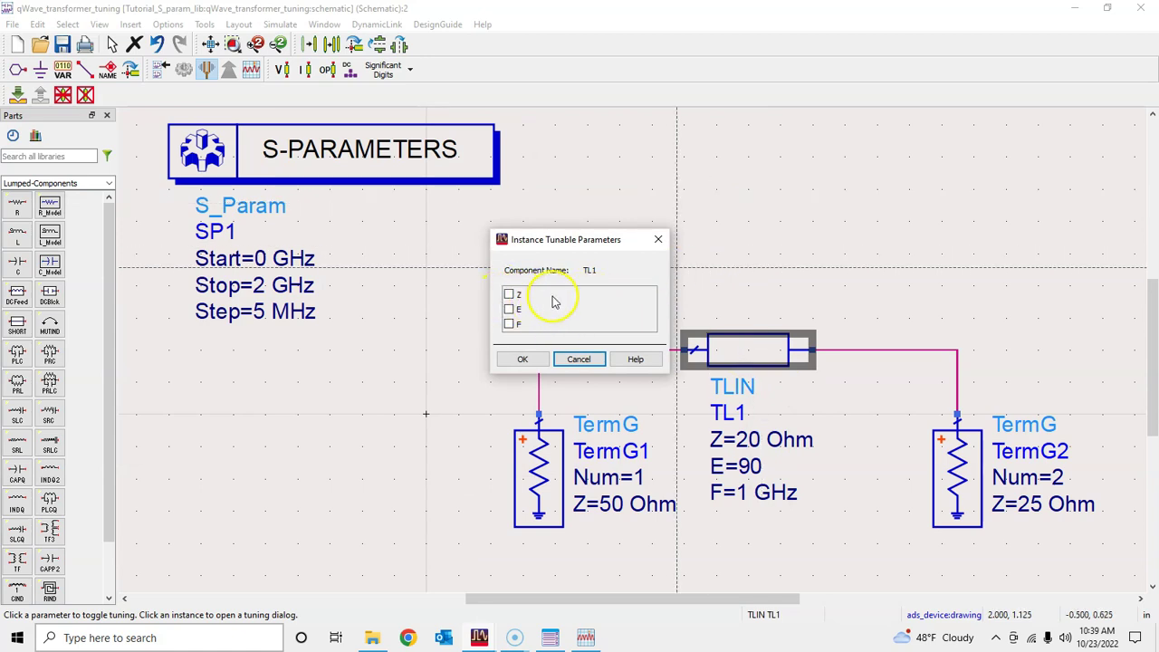
pyautogui.click(510, 295)
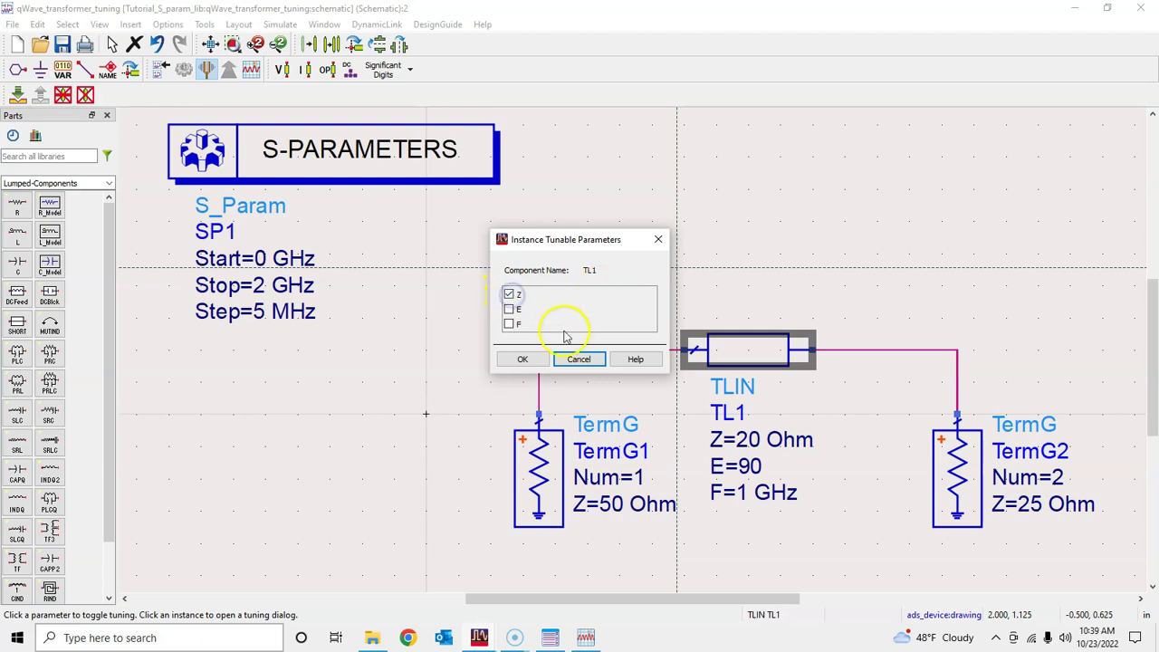
pyautogui.click(523, 360)
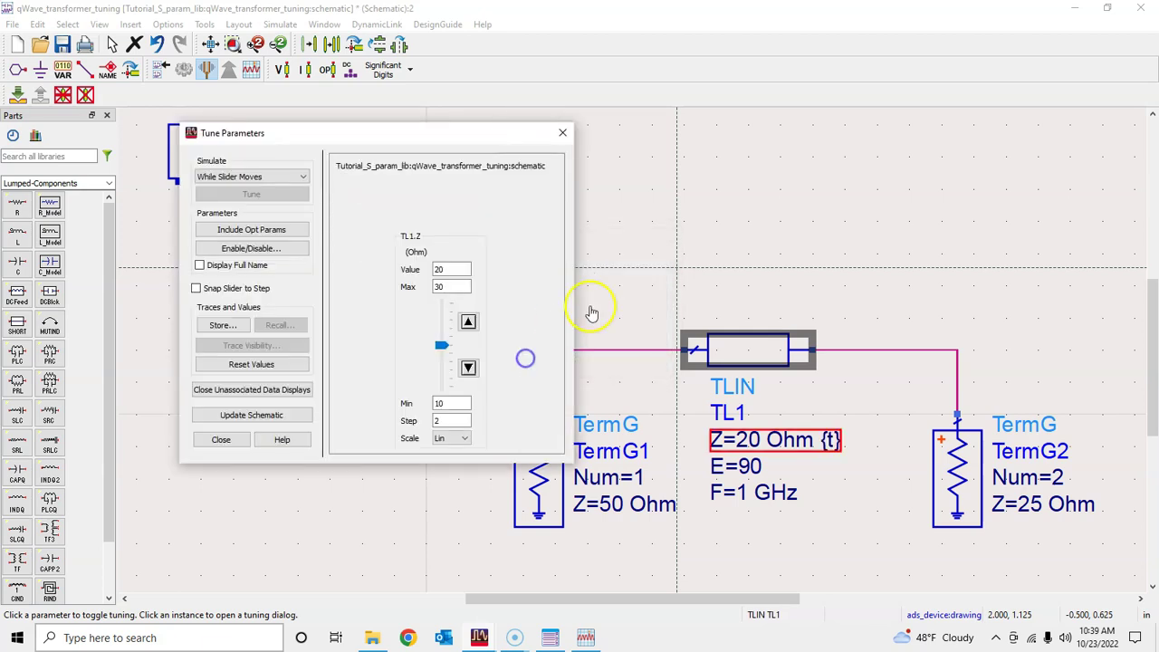
pyautogui.moveTo(426, 126); pyautogui.dragTo(272, 124)
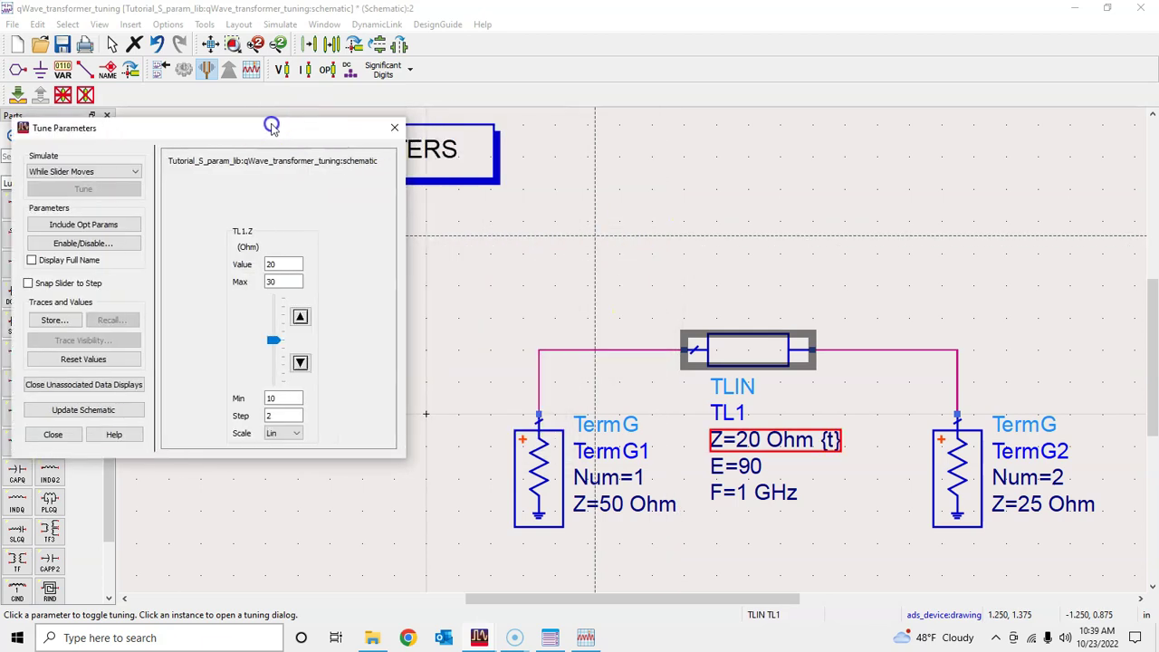
# - Set TL1.Z's tuning range to 10–60 Ohm with a step of 2
pyautogui.click(585, 637)
pyautogui.moveTo(904, 39); pyautogui.dragTo(758, 46)
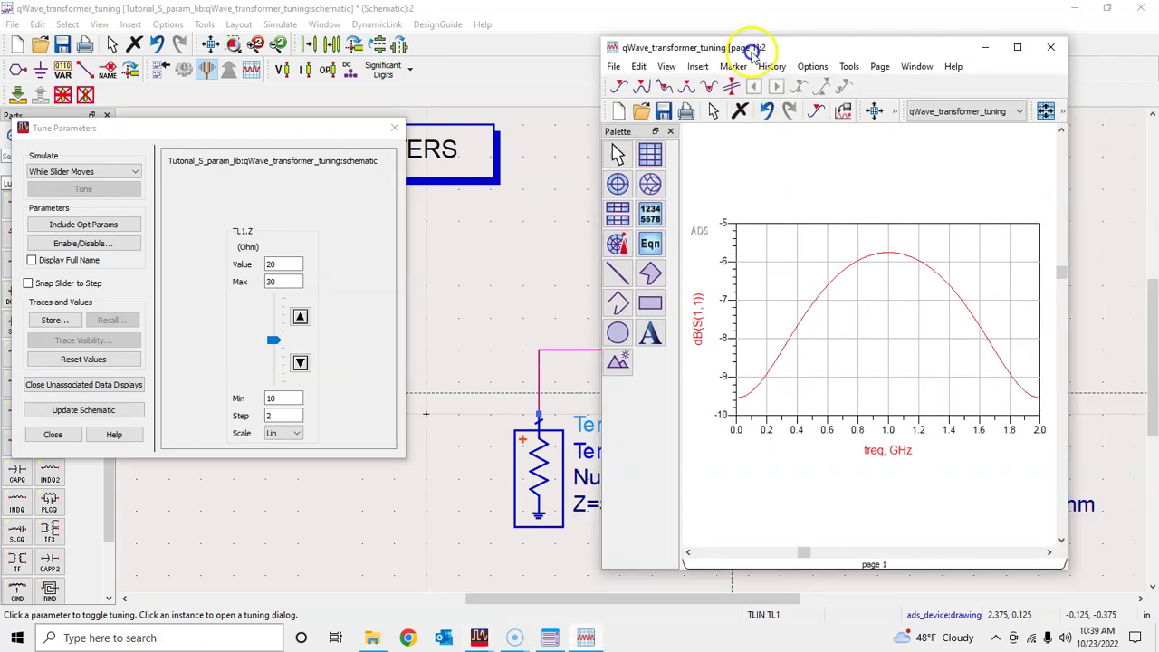
pyautogui.moveTo(305, 132); pyautogui.dragTo(382, 141)
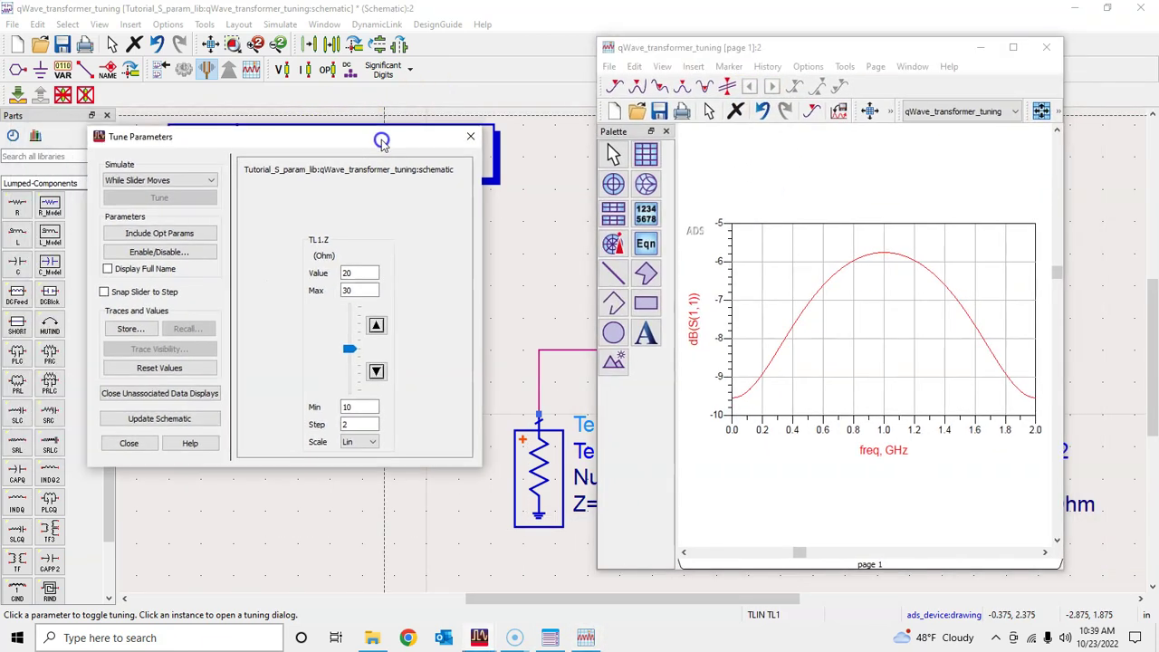
pyautogui.click(360, 290)
pyautogui.click(353, 408)
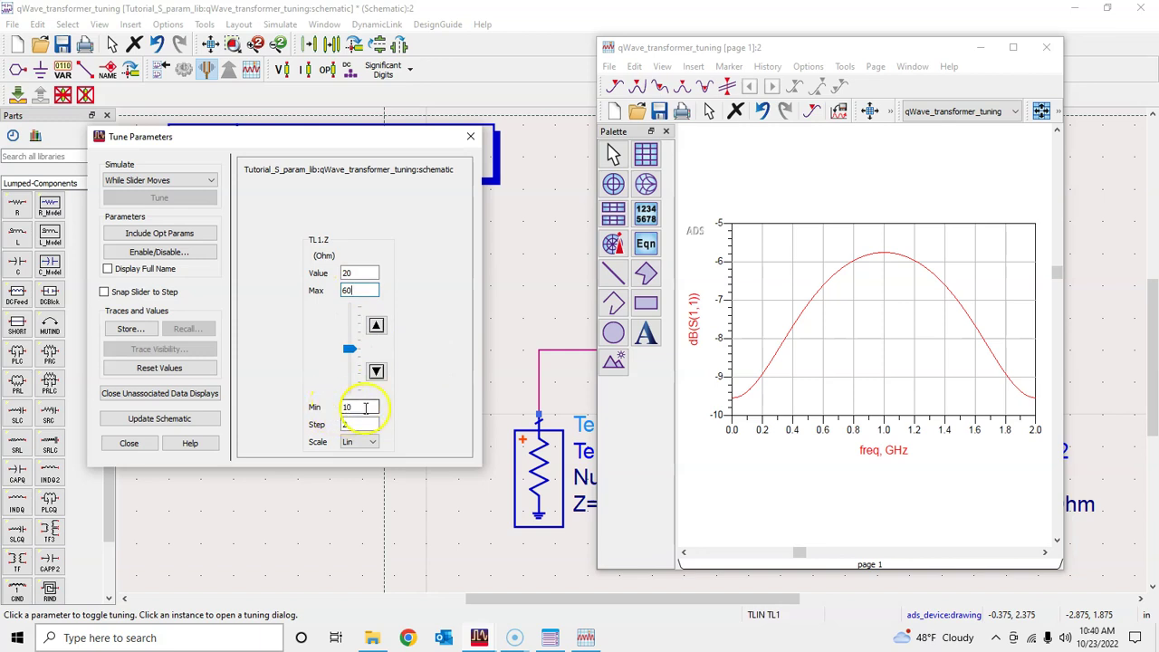
pyautogui.click(329, 423)
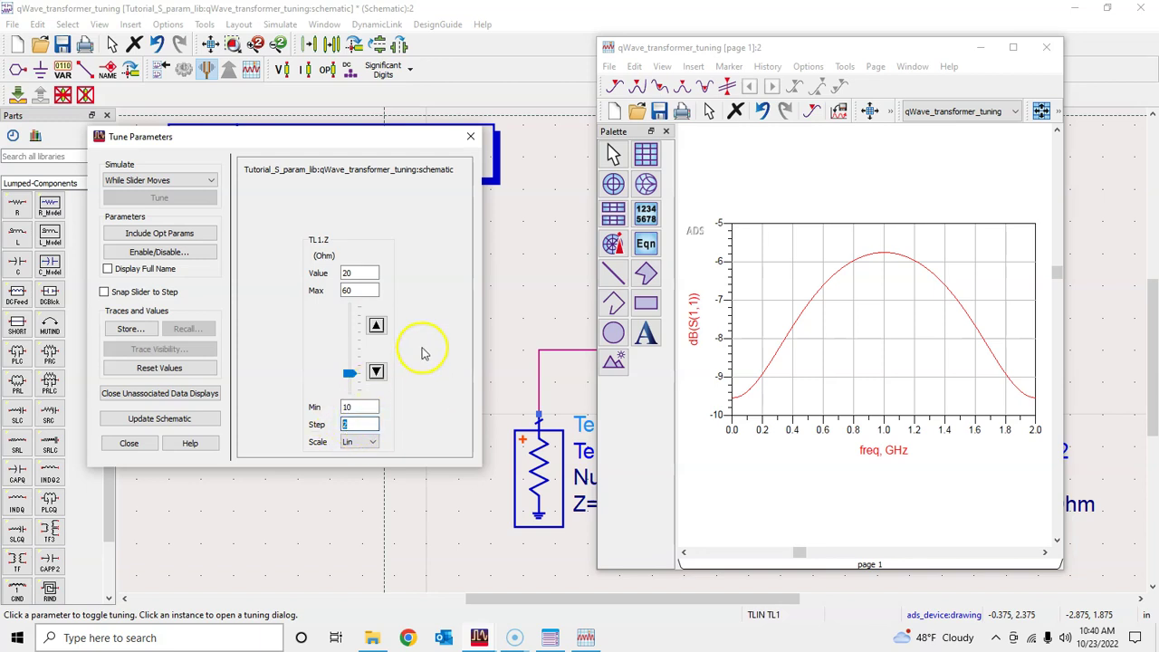
# - Step TL1.Z up from 20 to 26 Ohm
pyautogui.click(375, 327)
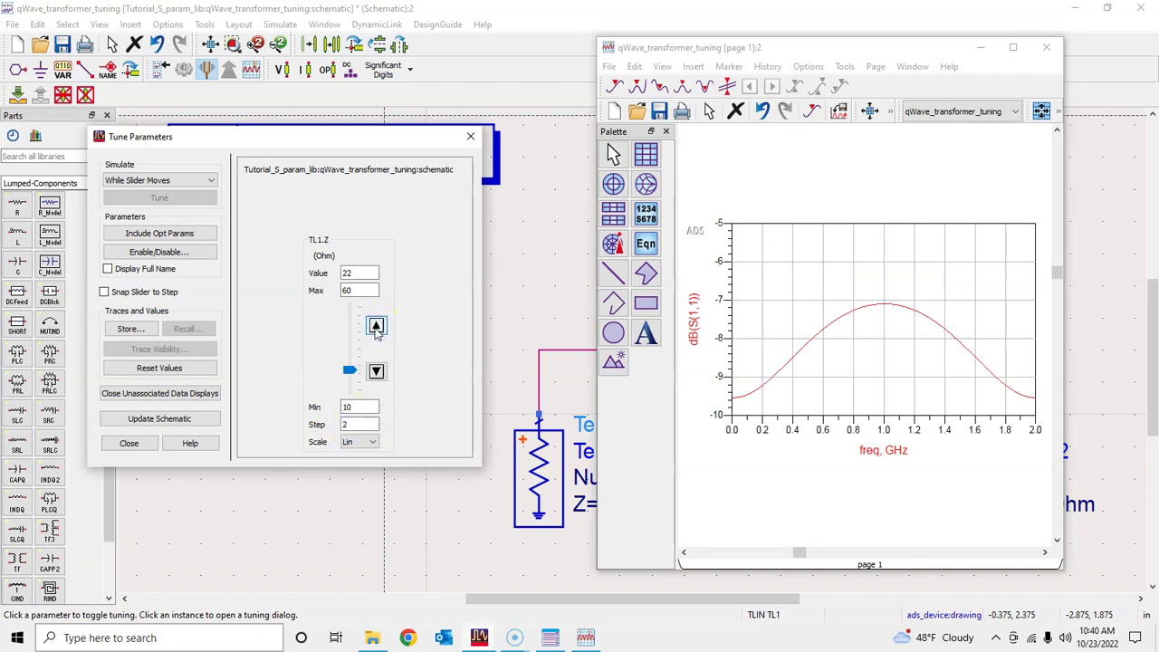
pyautogui.click(375, 327)
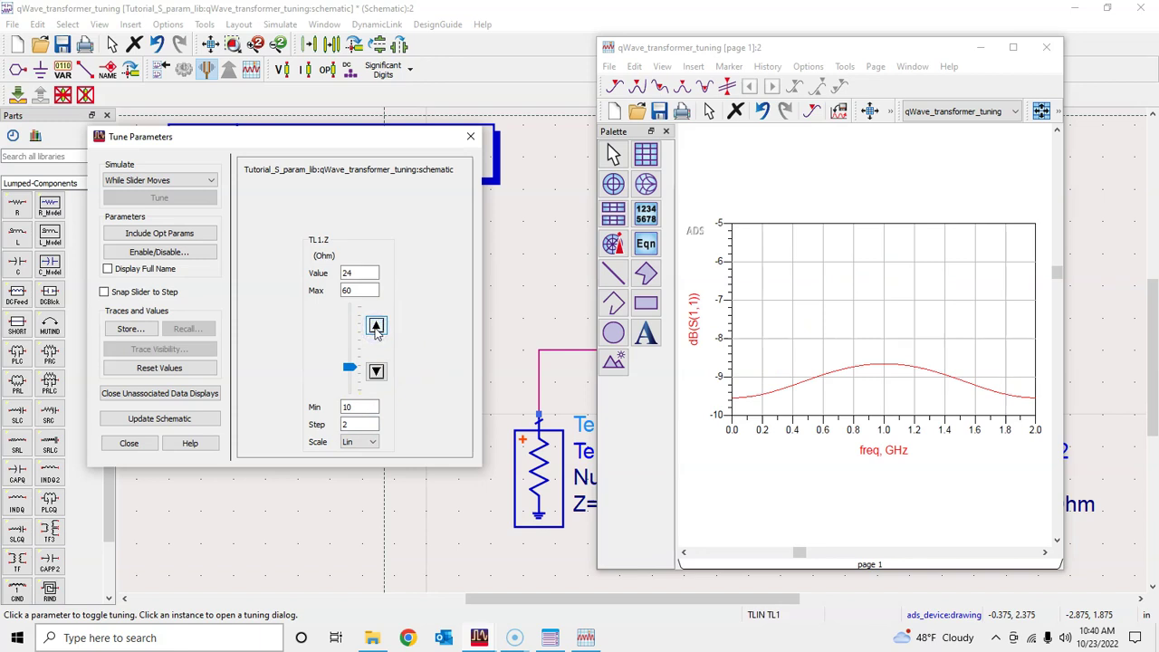
pyautogui.click(376, 327)
# - Turn off Y-axis auto scale and set it to -80 to 0 dB, step 20
pyautogui.doubleClick(815, 303)
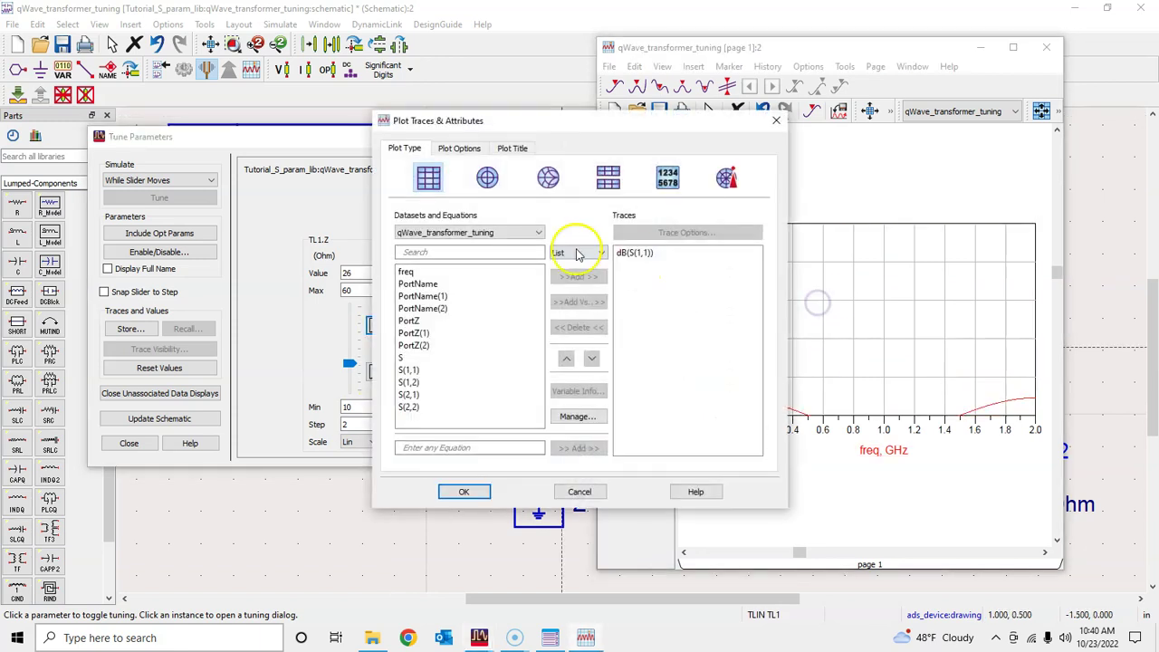
pyautogui.click(459, 148)
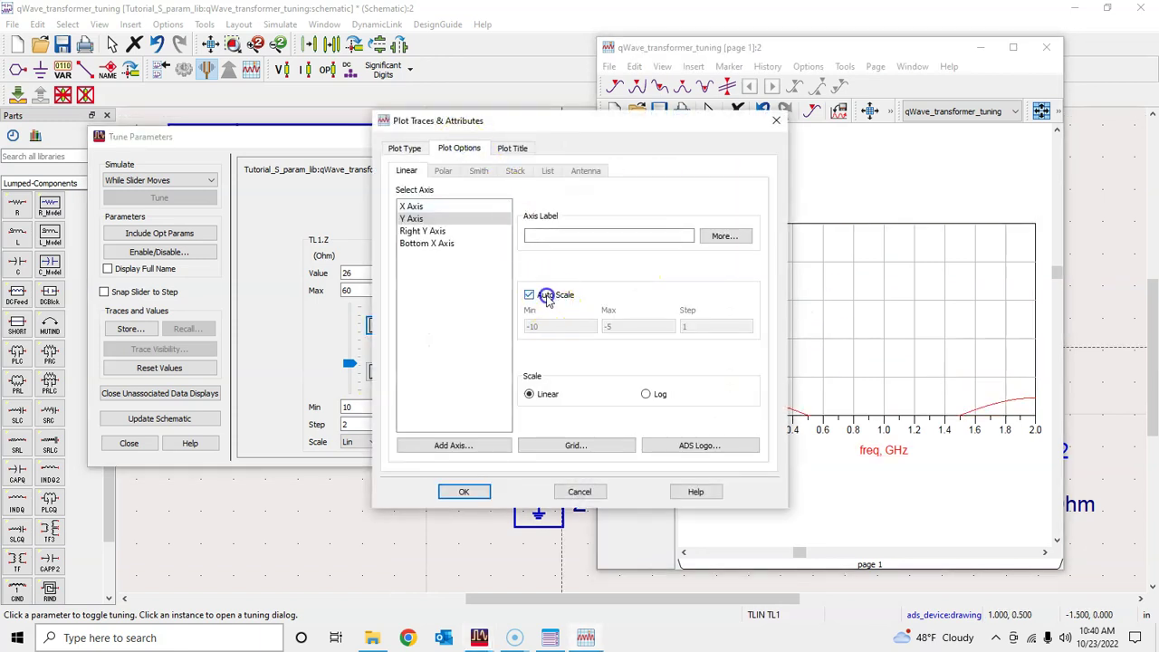
pyautogui.click(546, 299)
pyautogui.doubleClick(531, 328)
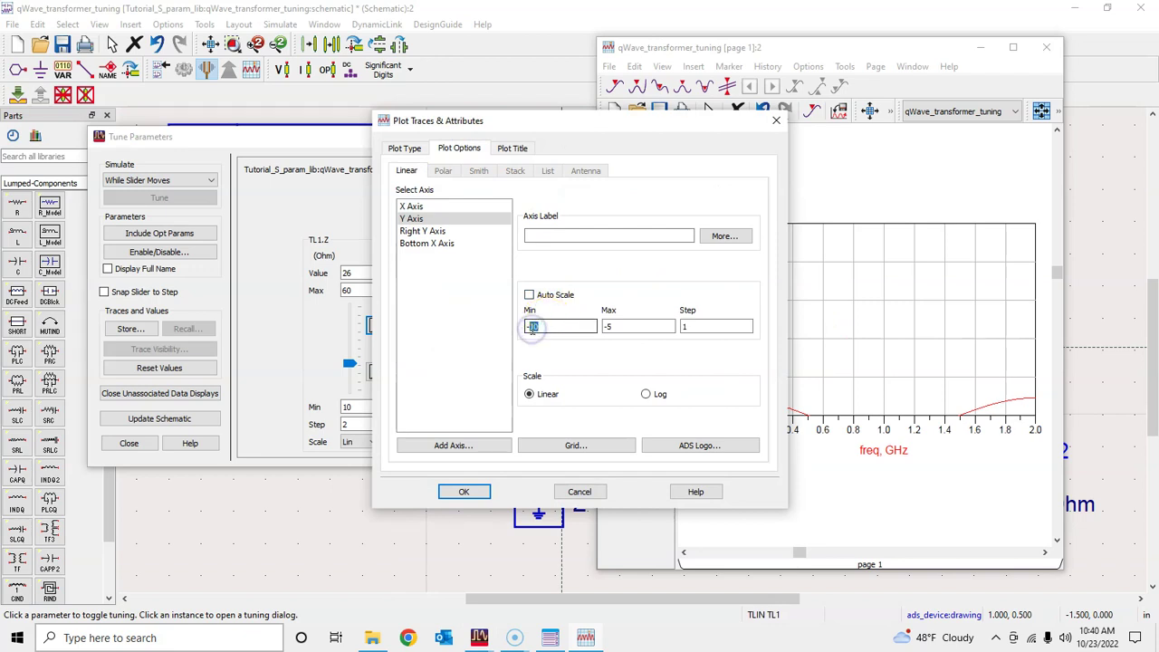
pyautogui.write('-80')
pyautogui.doubleClick(614, 326)
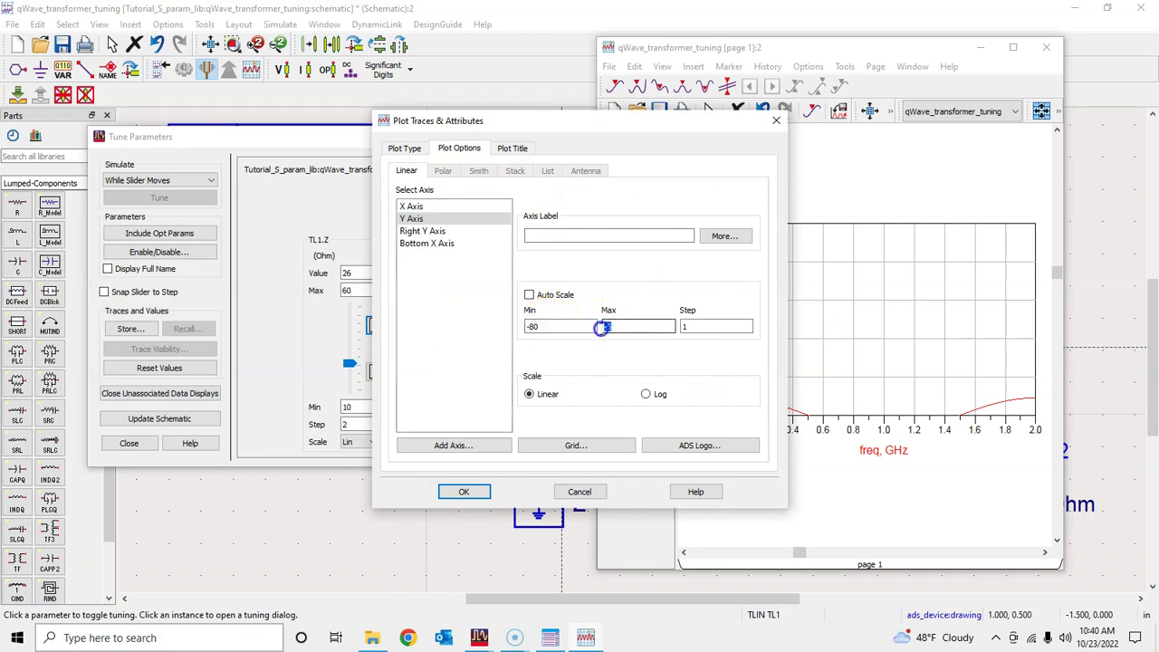
pyautogui.write('0')
pyautogui.doubleClick(698, 326)
pyautogui.write('2')
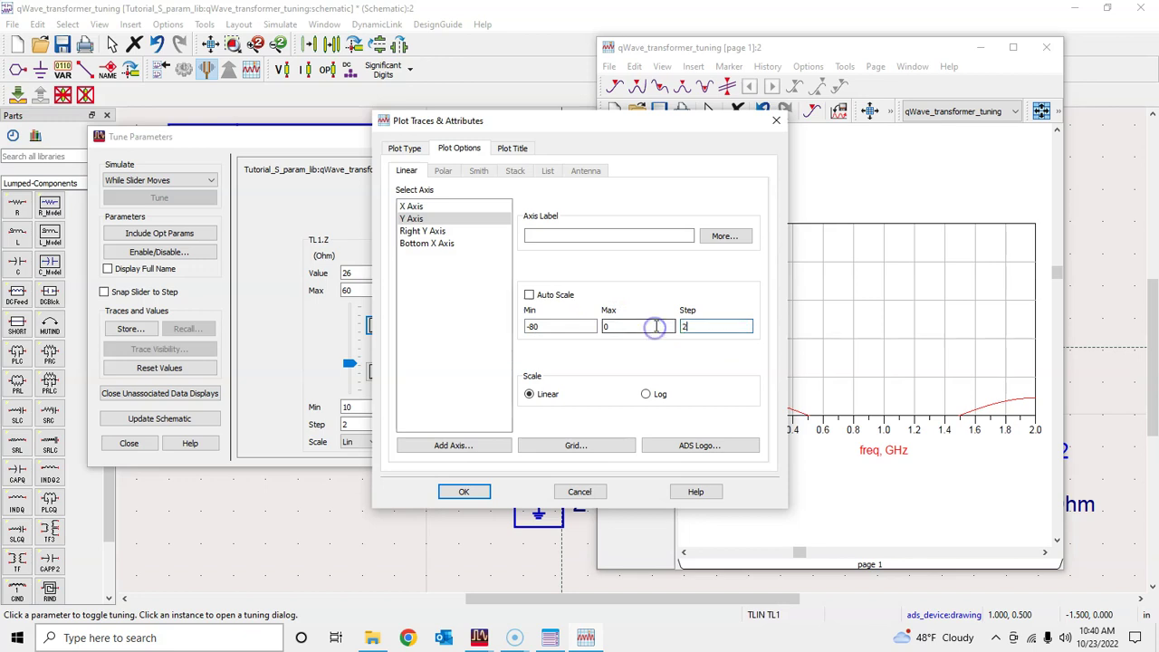
pyautogui.click(466, 492)
# - Raise TL1.Z to 32 Ohm, then use a 5 Ohm step to reach 37 Ohm
pyautogui.click(898, 165)
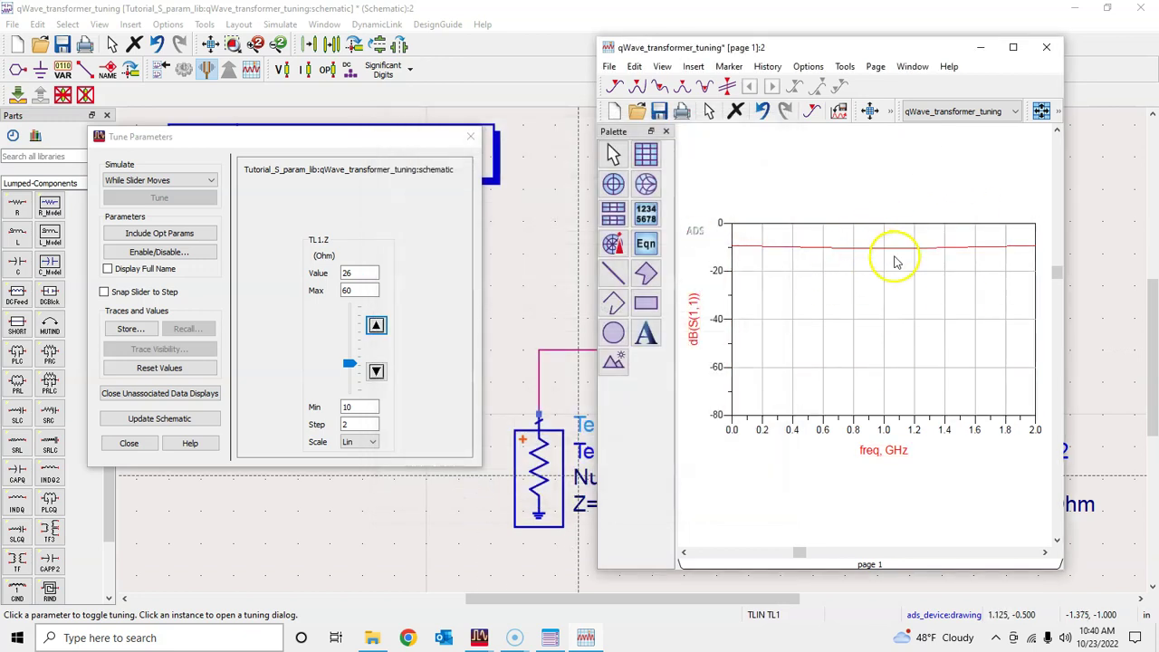
pyautogui.click(351, 364)
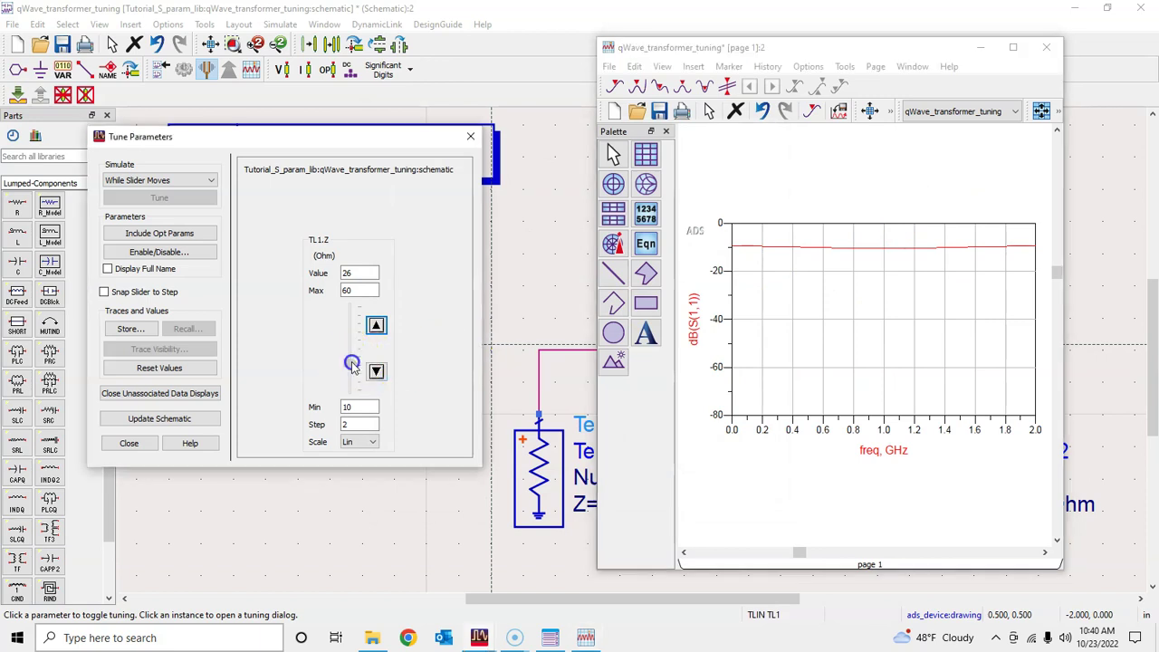
pyautogui.click(376, 324)
pyautogui.click(376, 324)
pyautogui.click(376, 324)
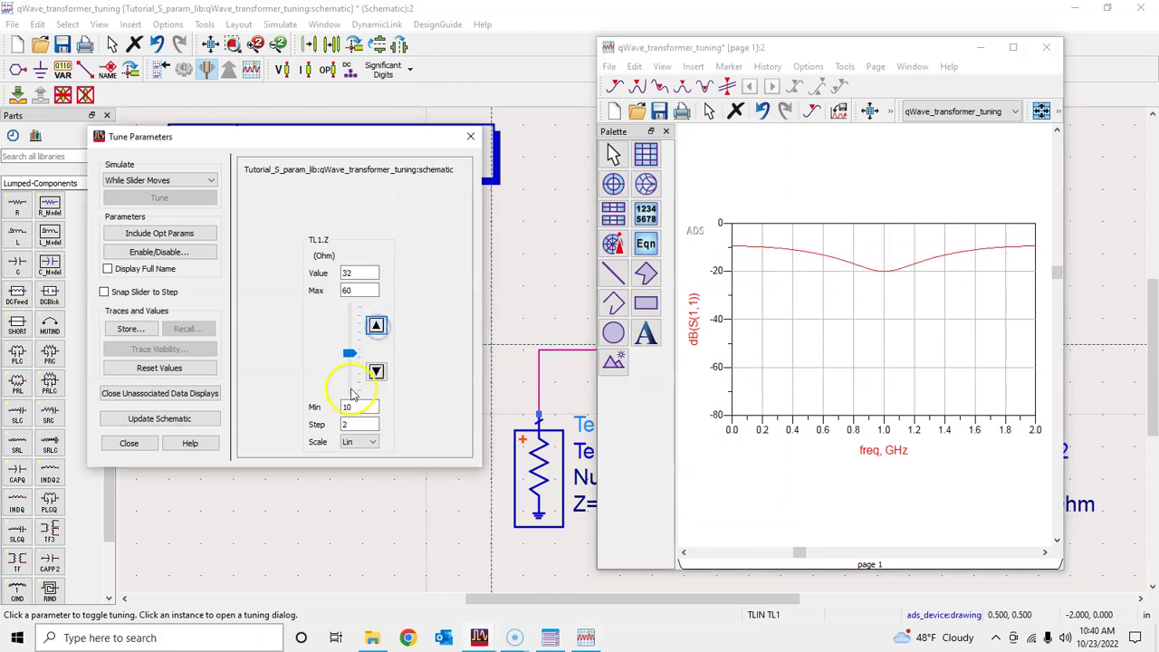
pyautogui.click(355, 425)
pyautogui.moveTo(355, 425); pyautogui.dragTo(337, 425)
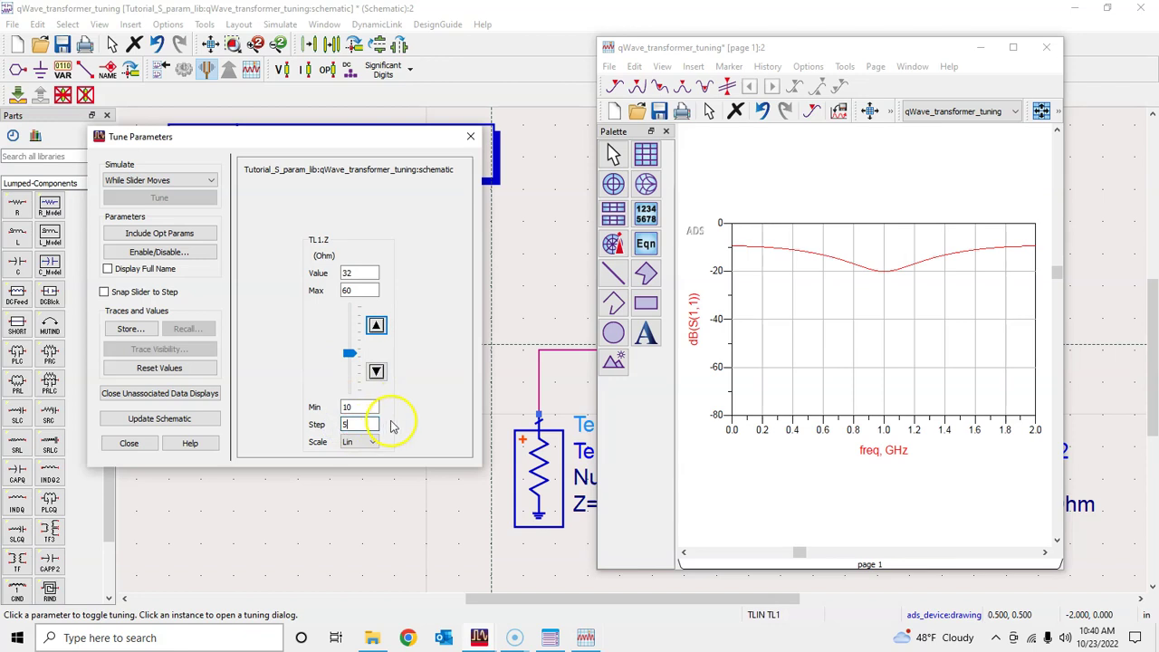
pyautogui.click(376, 325)
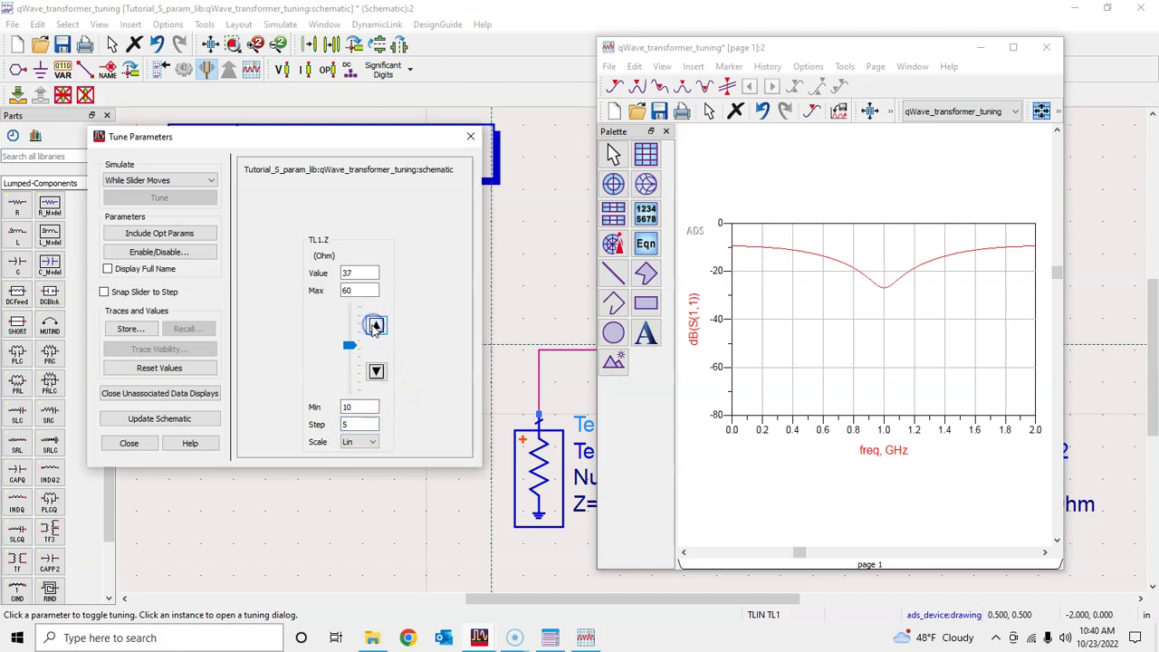
pyautogui.click(375, 326)
pyautogui.click(376, 372)
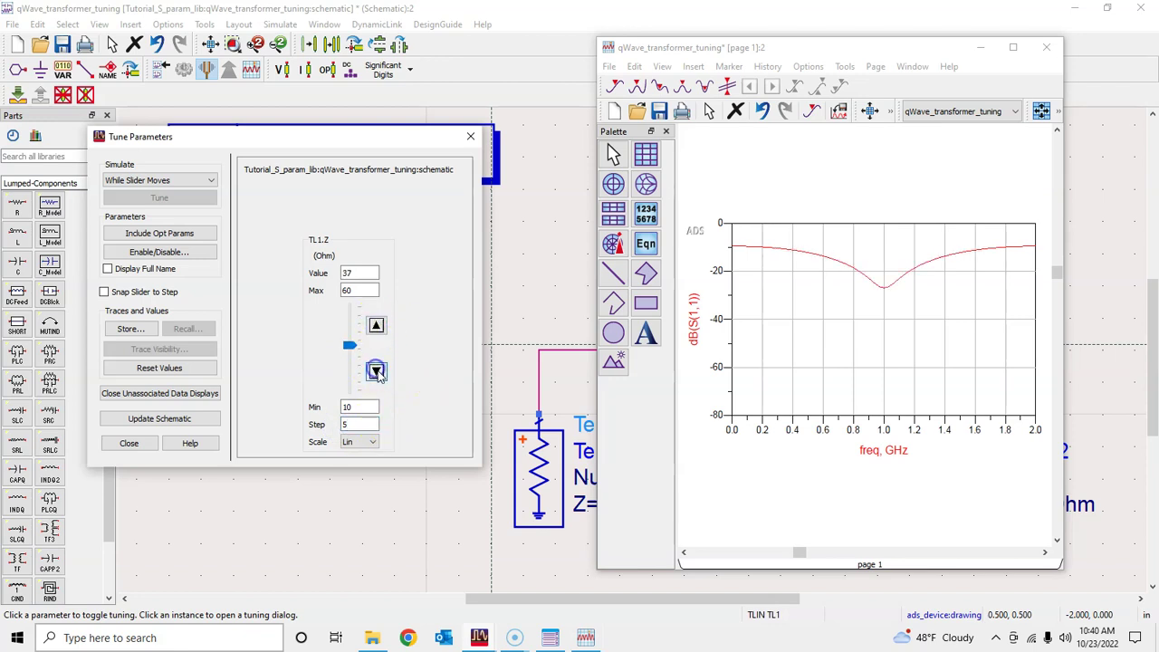
# - Switch the tuning step to 1 and drag the TL1.Z slider down to 36 Ohm
pyautogui.doubleClick(346, 423)
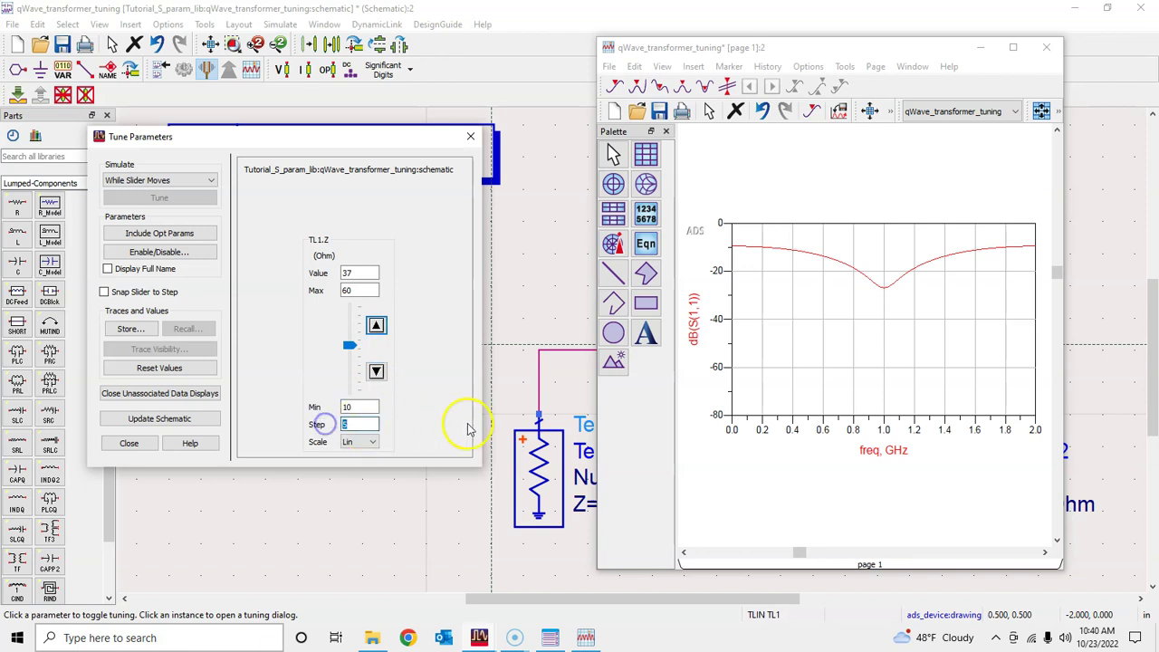
pyautogui.click(353, 348)
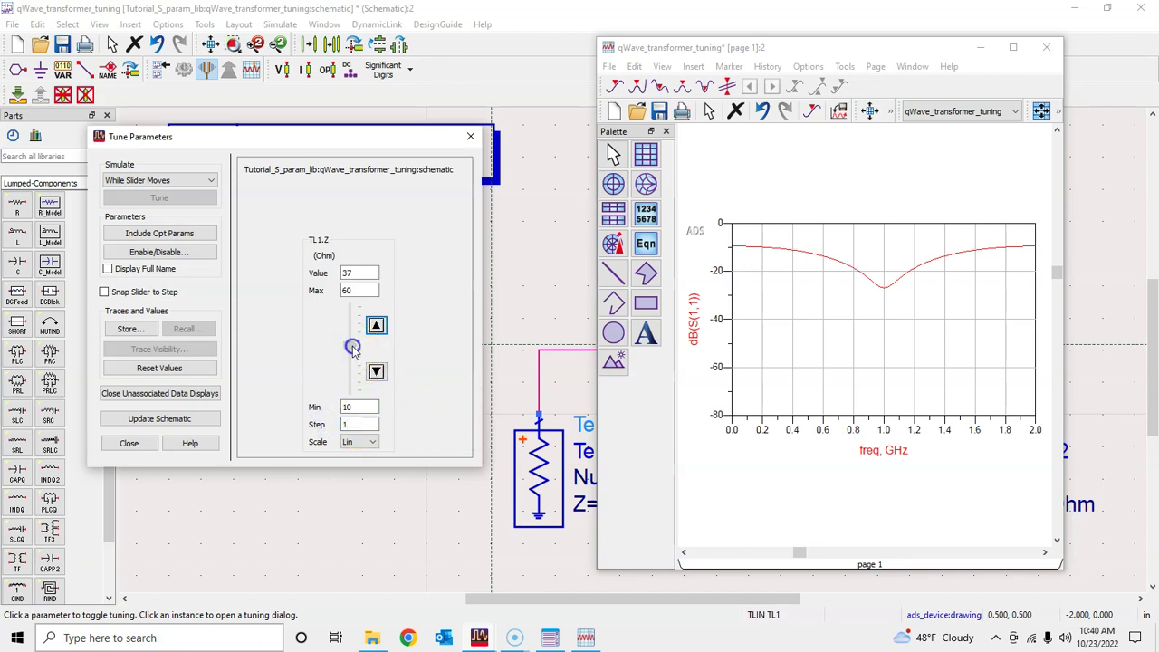
pyautogui.moveTo(352, 348); pyautogui.dragTo(354, 352)
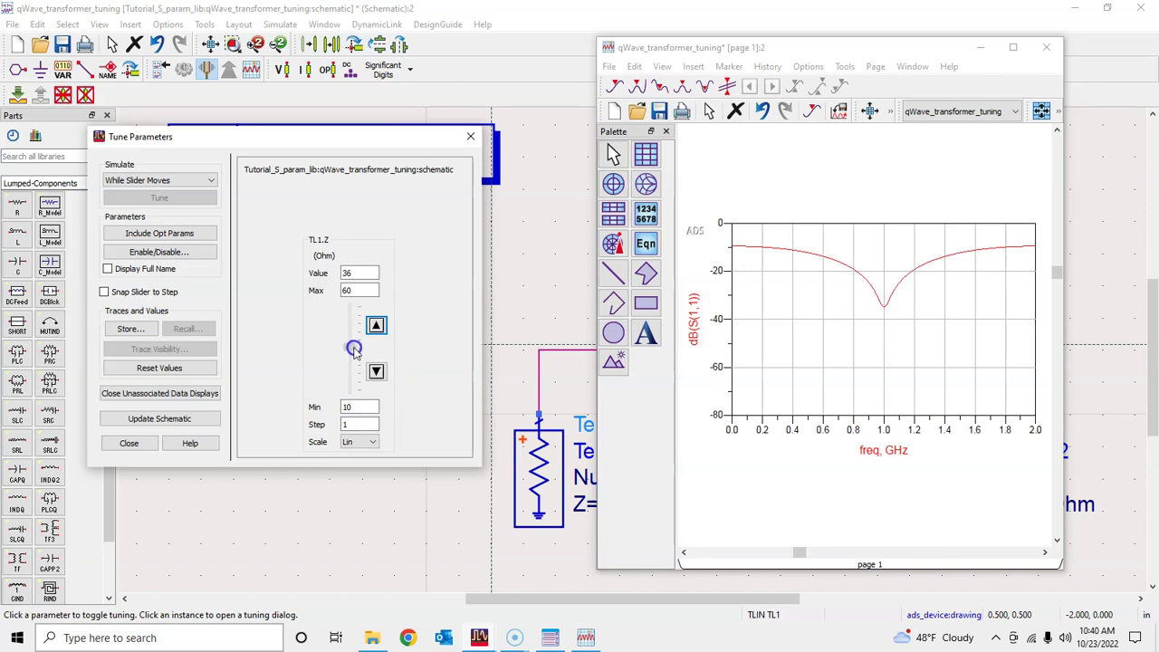
pyautogui.click(367, 286)
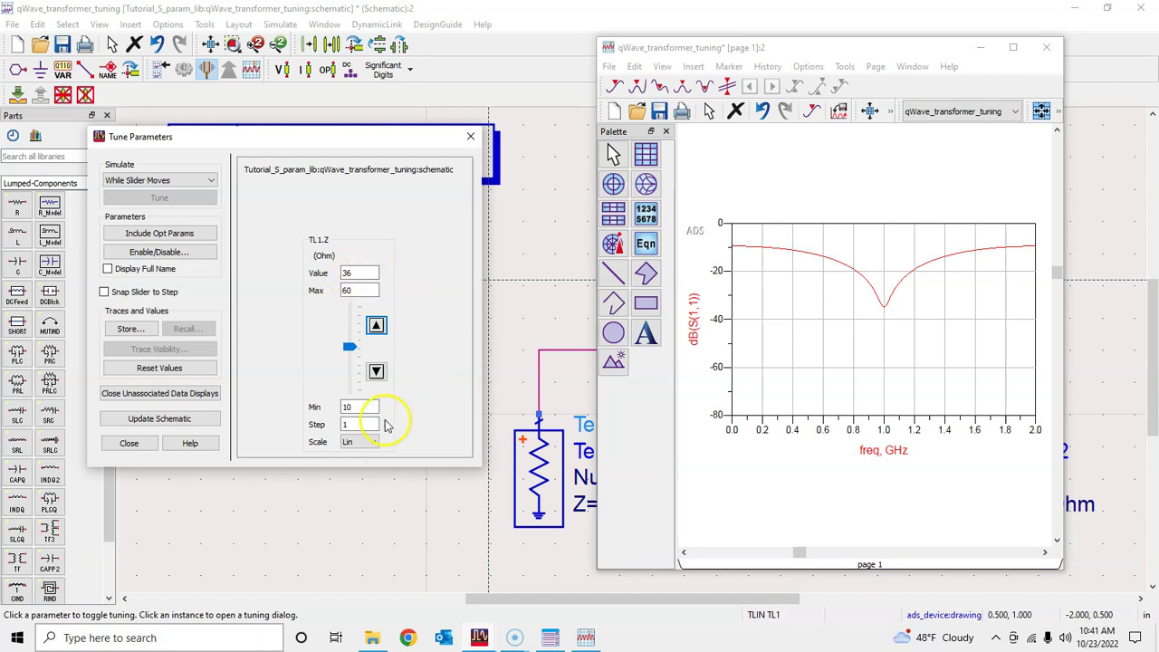
# - Set the tuning step to 0.1 and lower TL1.Z from 36 to 35.3 Ohm
pyautogui.doubleClick(349, 423)
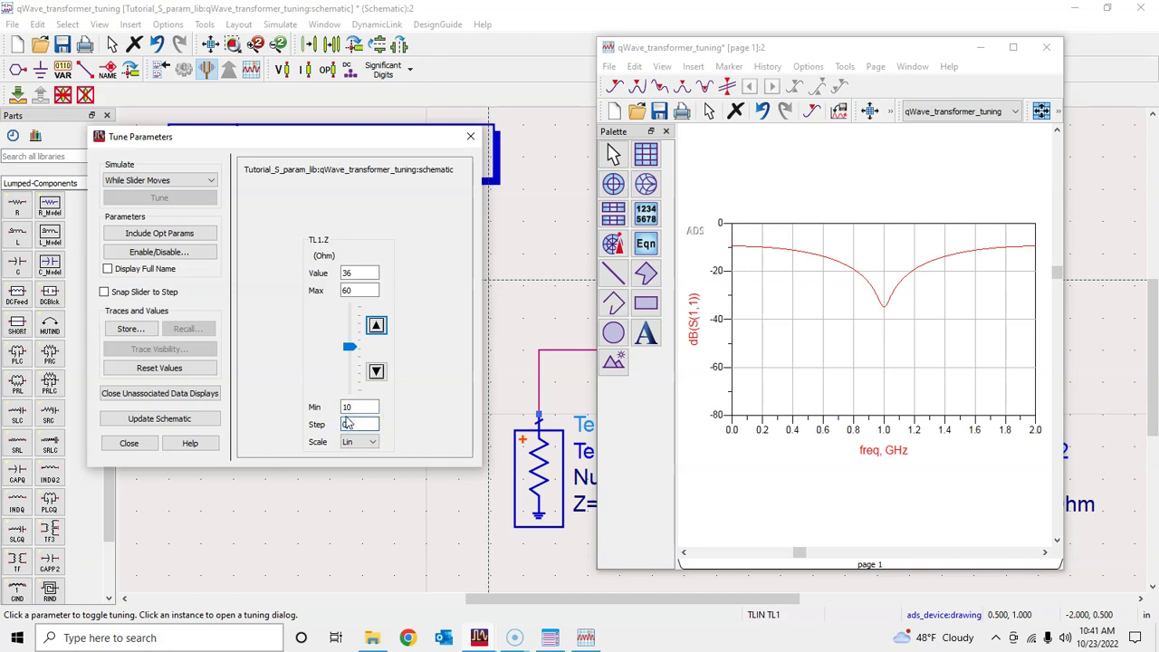
pyautogui.click(377, 371)
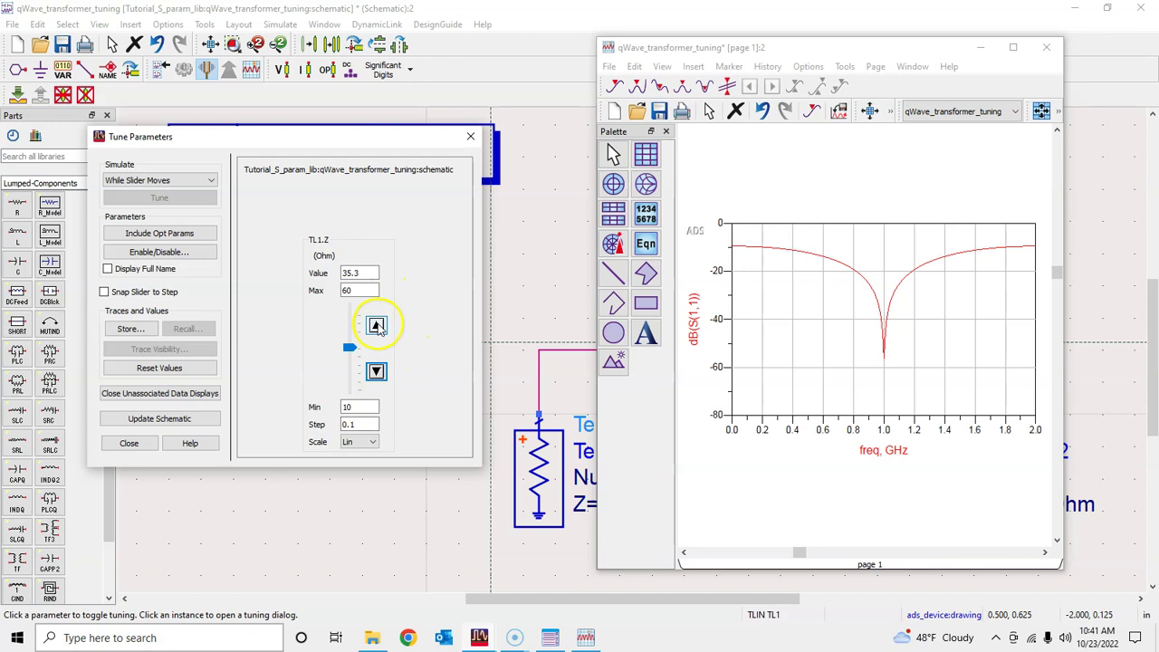
pyautogui.click(377, 372)
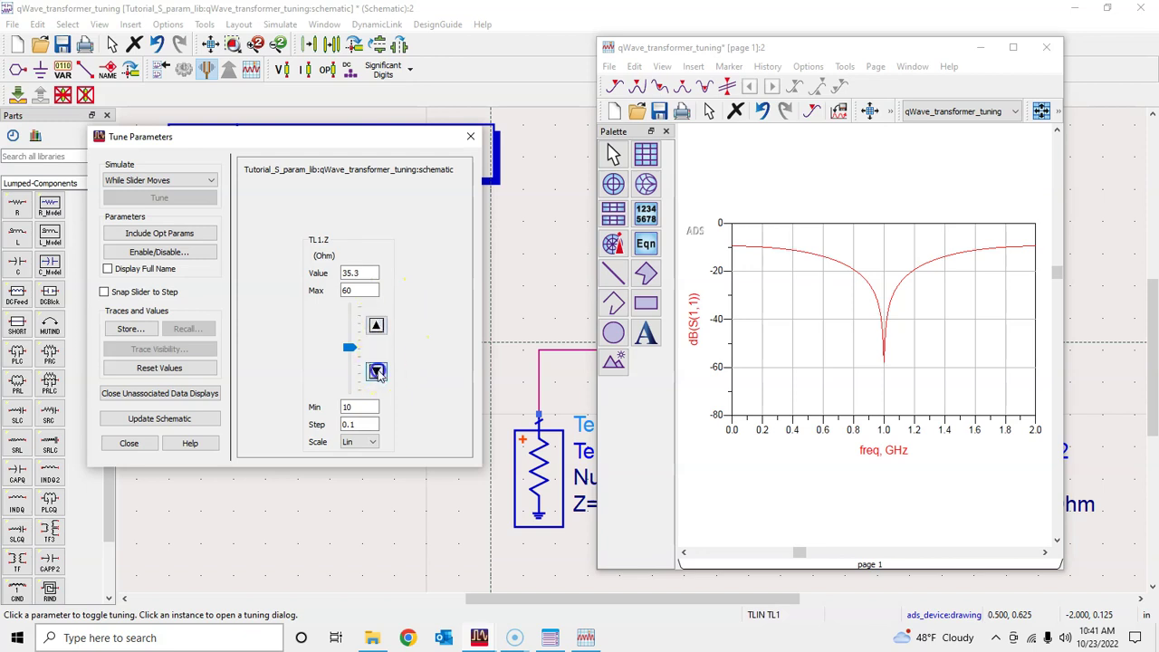
# - Set the step to 0.05 and raise TL1.Z to 35.35 Ohm
pyautogui.click(367, 424)
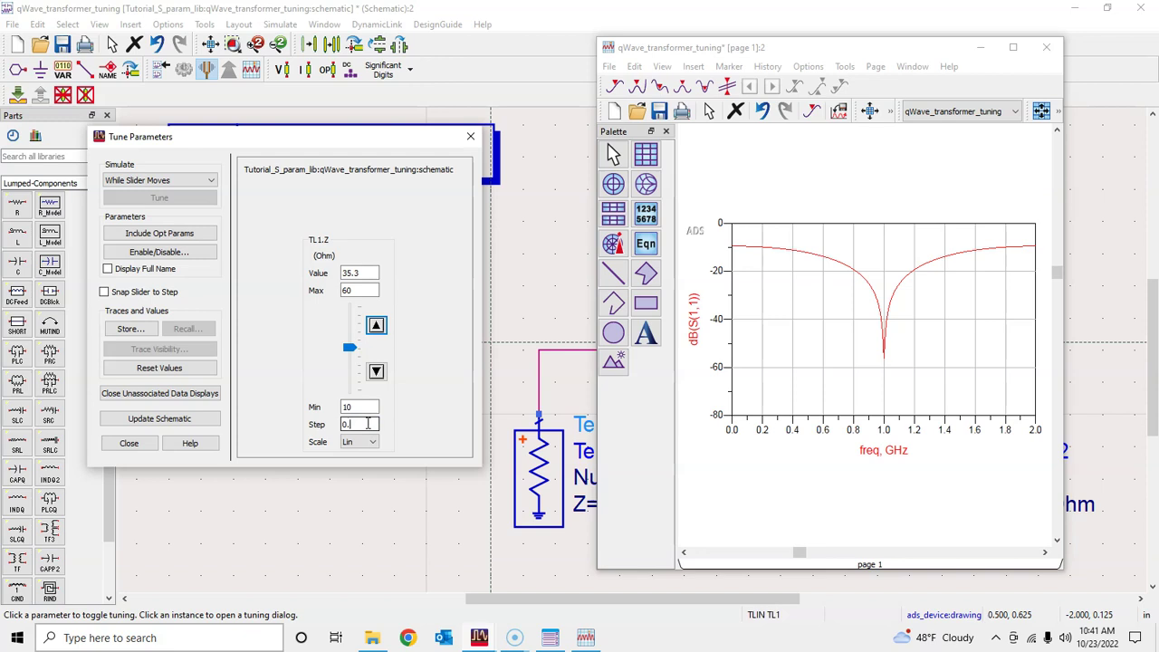
pyautogui.write('0.05')
pyautogui.click(376, 327)
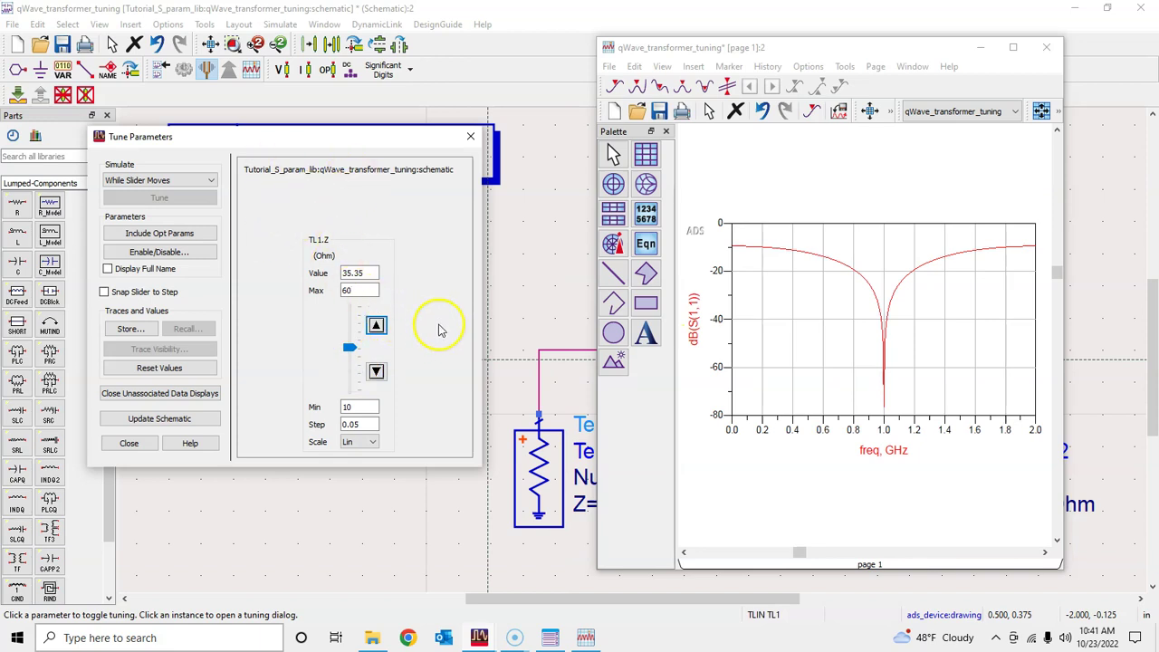
pyautogui.click(363, 424)
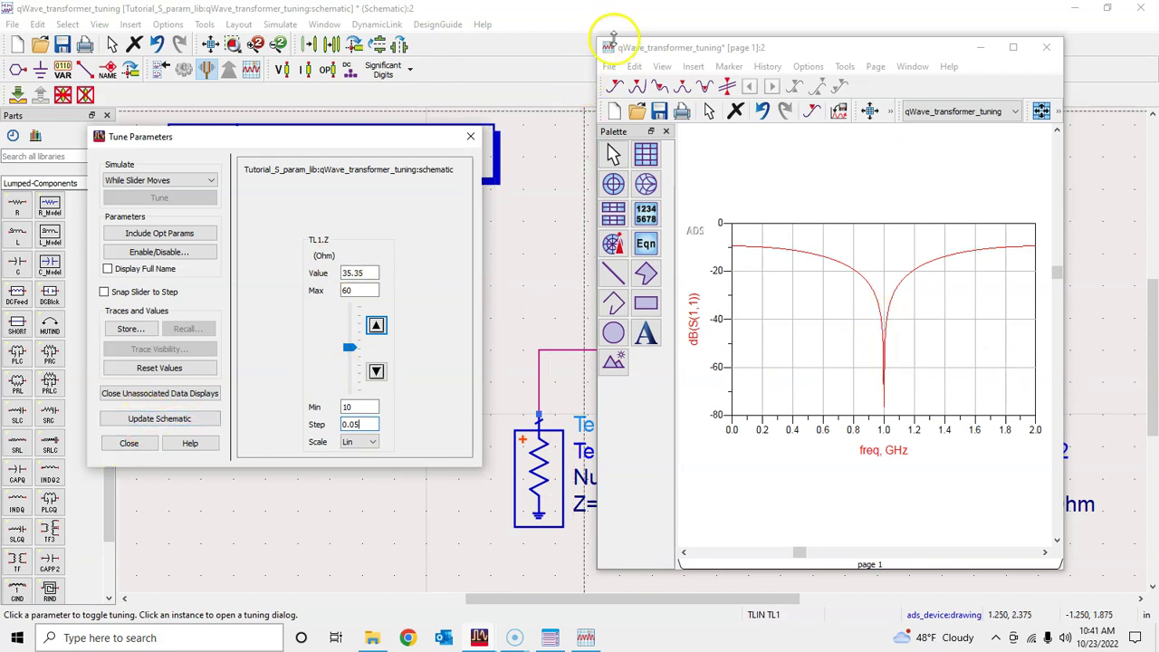
# - Move the plot window aside to reveal TL1, then write the tuned 35.35 Ohm impedance into TL1
pyautogui.moveTo(610, 44); pyautogui.dragTo(908, 21)
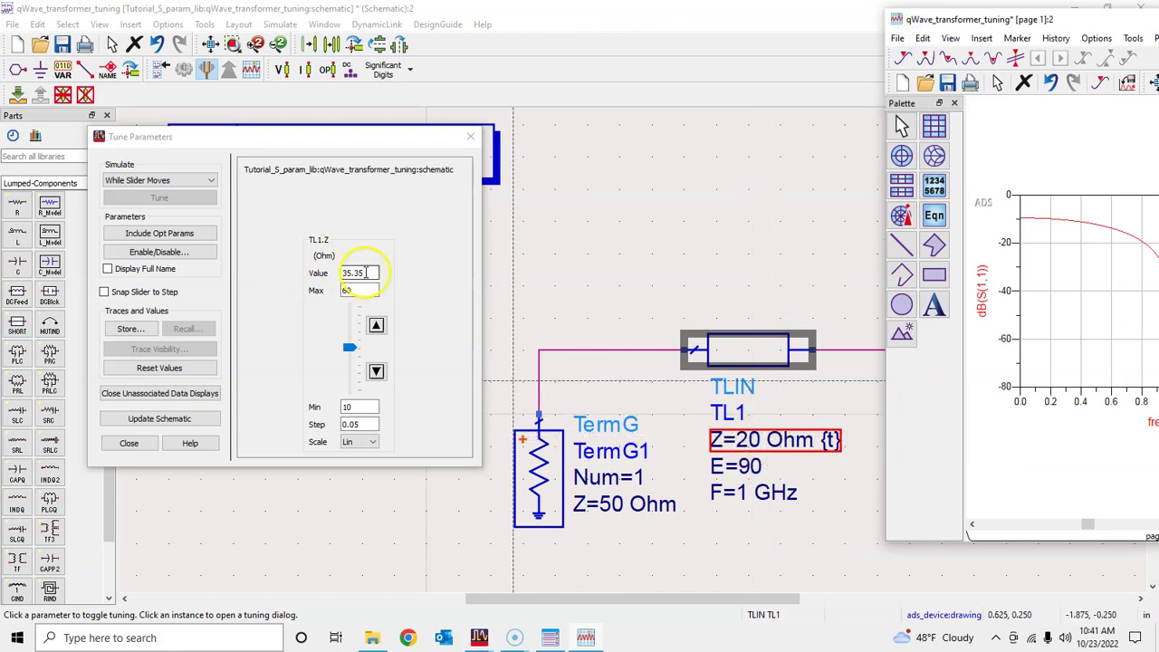
pyautogui.moveTo(967, 10); pyautogui.dragTo(860, 10)
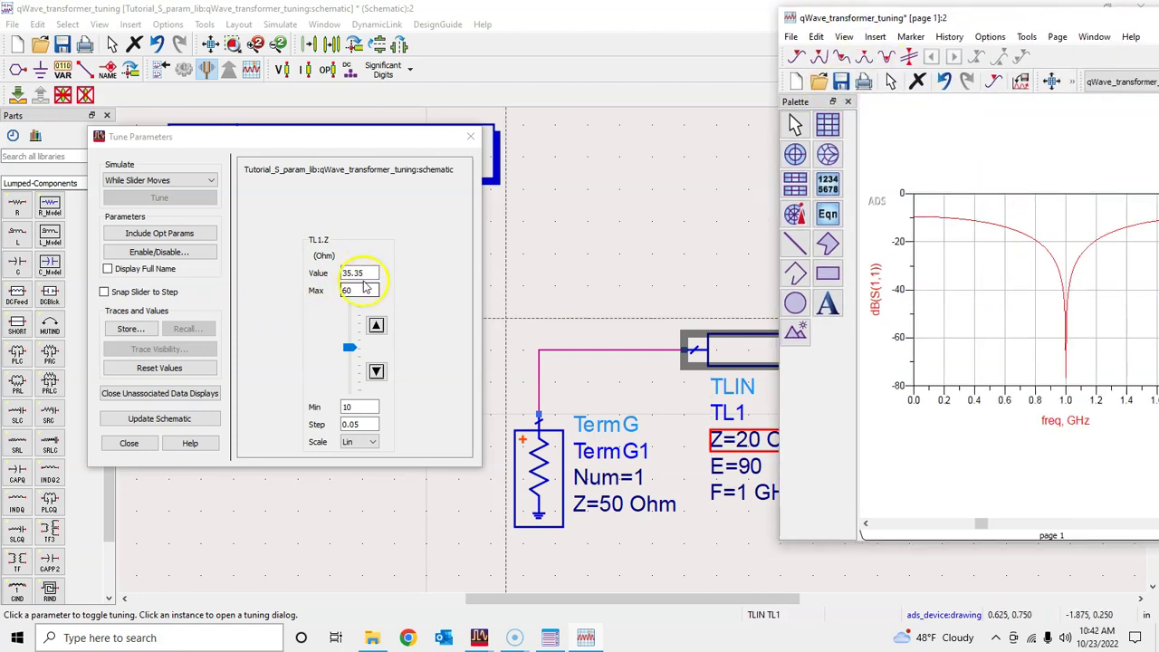
pyautogui.click(144, 422)
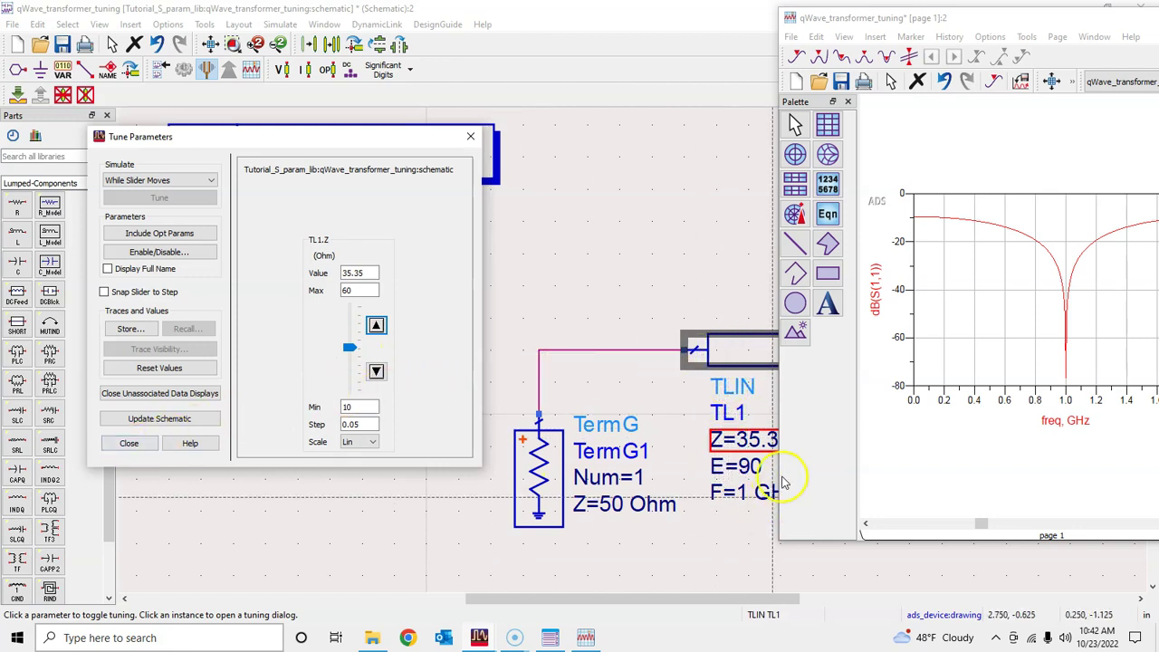
# - Close the tuning controls, confirm leaving tune mode, and bring the schematic back to front
pyautogui.click(118, 446)
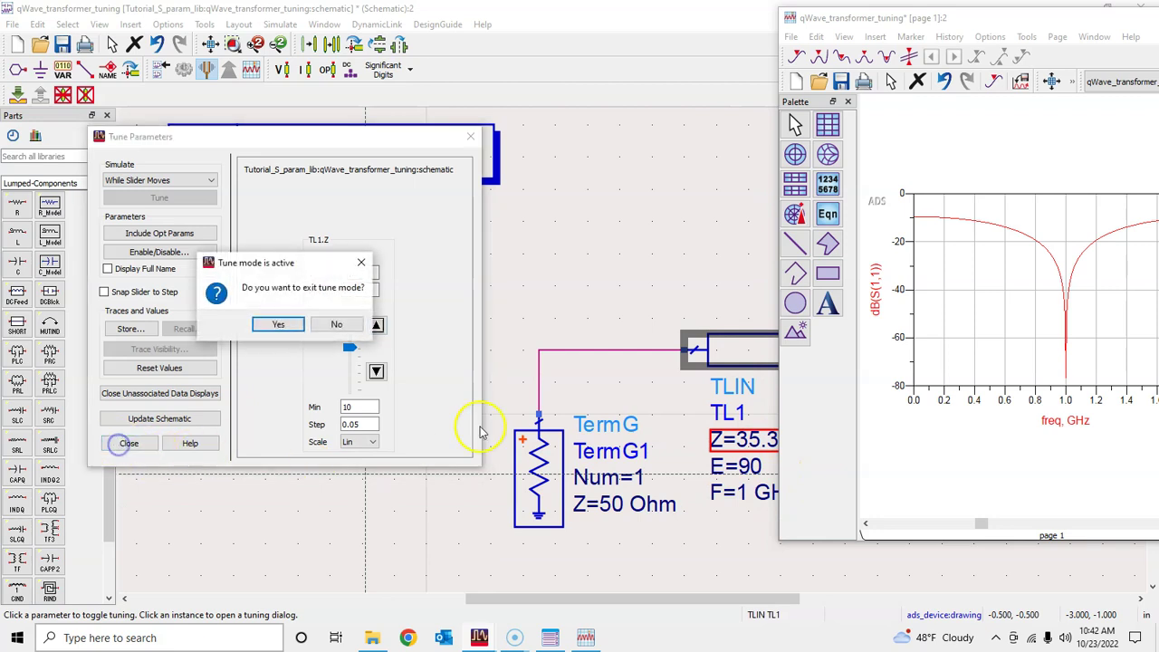
pyautogui.click(290, 327)
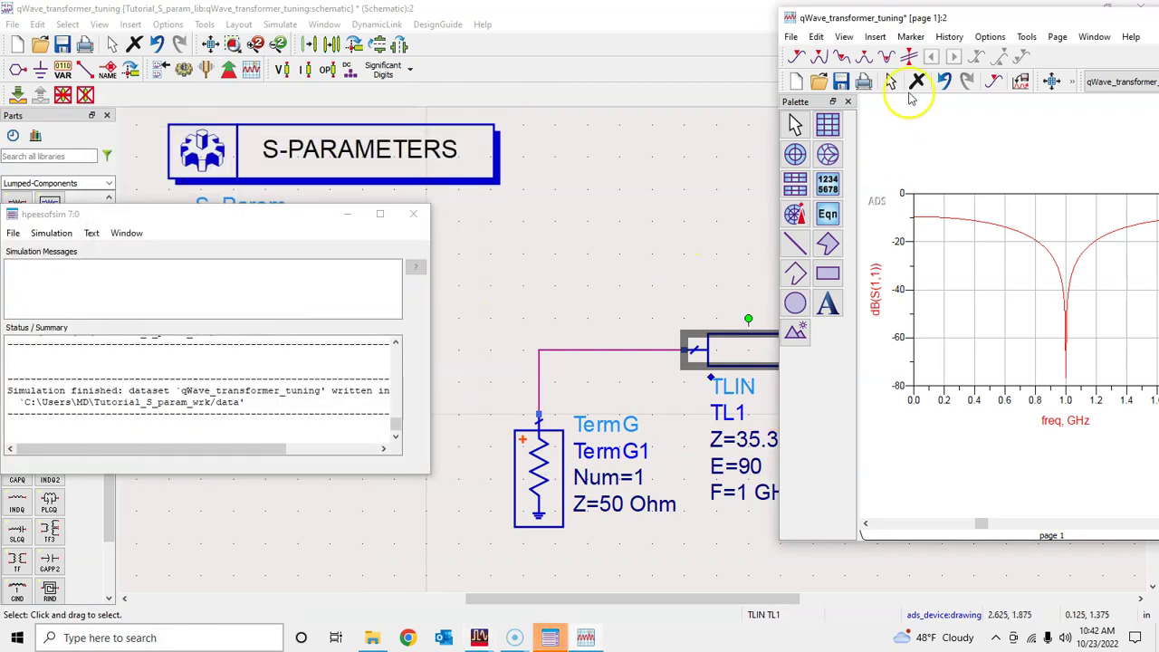
pyautogui.click(912, 22)
pyautogui.moveTo(912, 21); pyautogui.dragTo(508, 17)
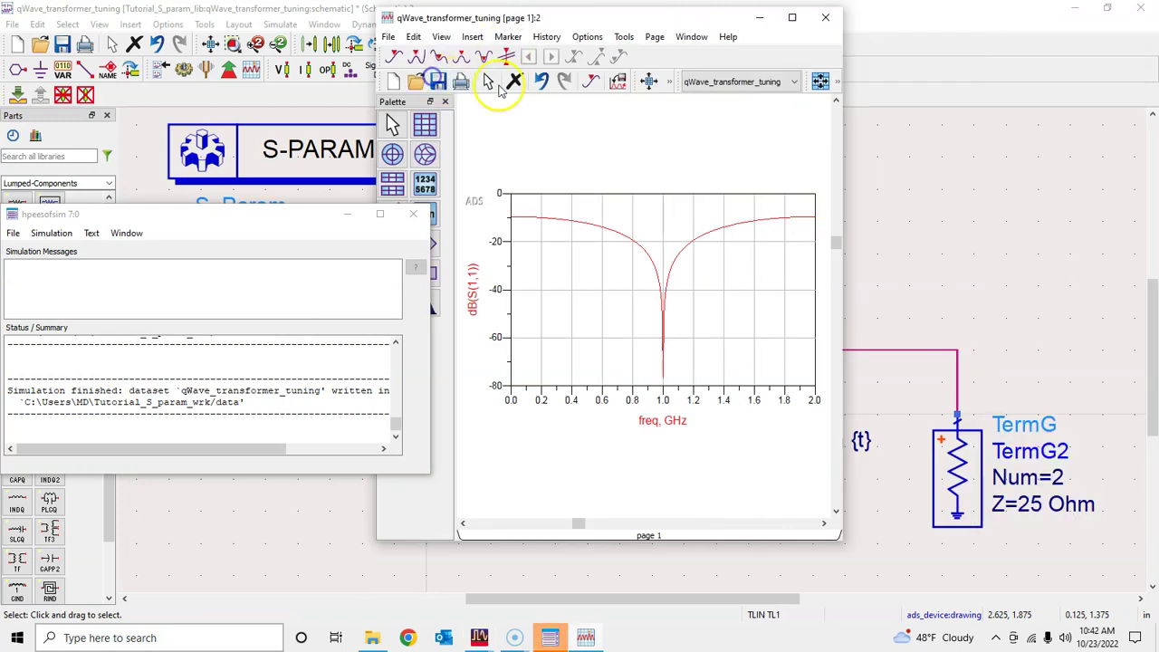
pyautogui.click(988, 232)
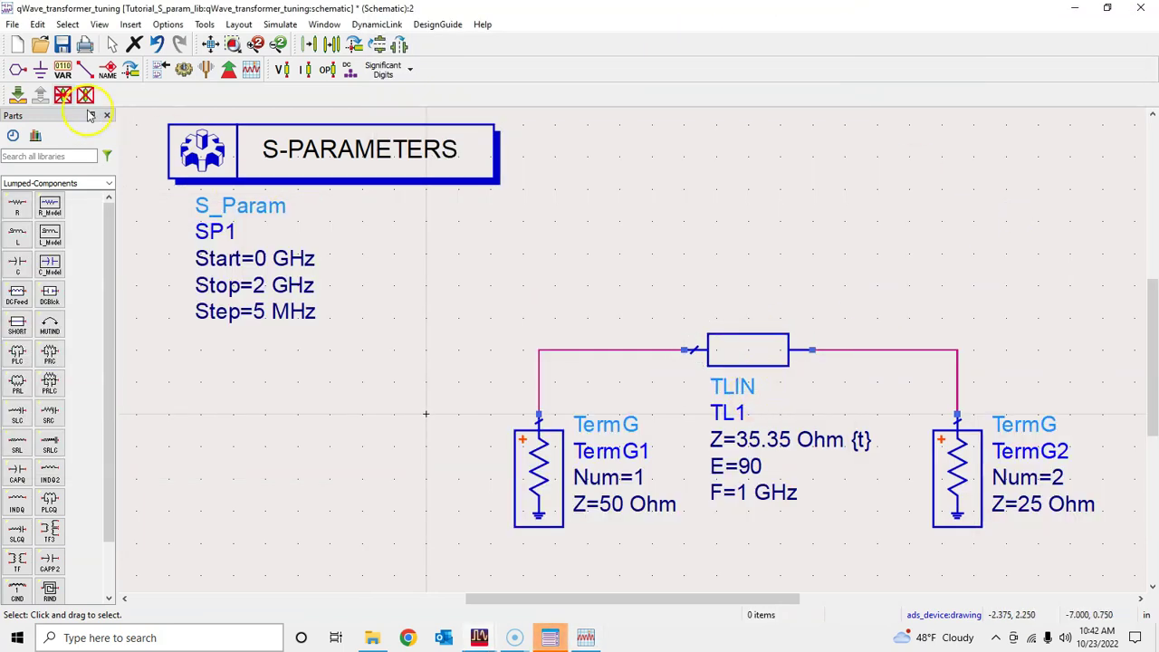
# - Save the schematic and re-run the S-parameter simulation with TL1 at 35.35 Ohm
pyautogui.click(64, 44)
pyautogui.click(184, 71)
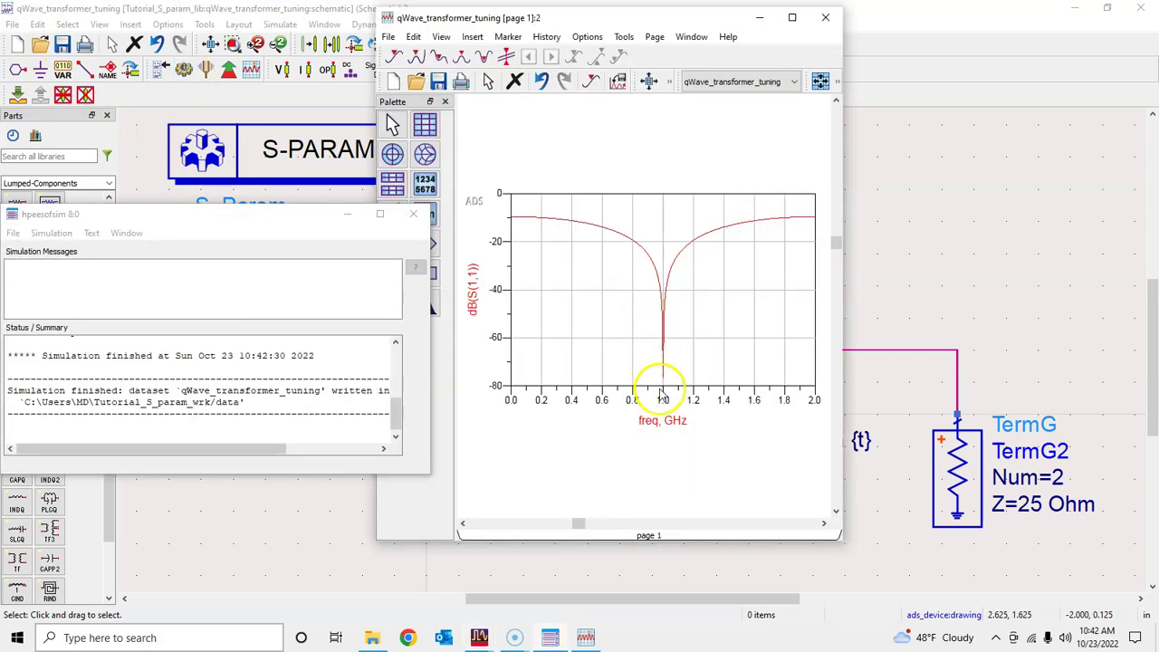
pyautogui.click(923, 181)
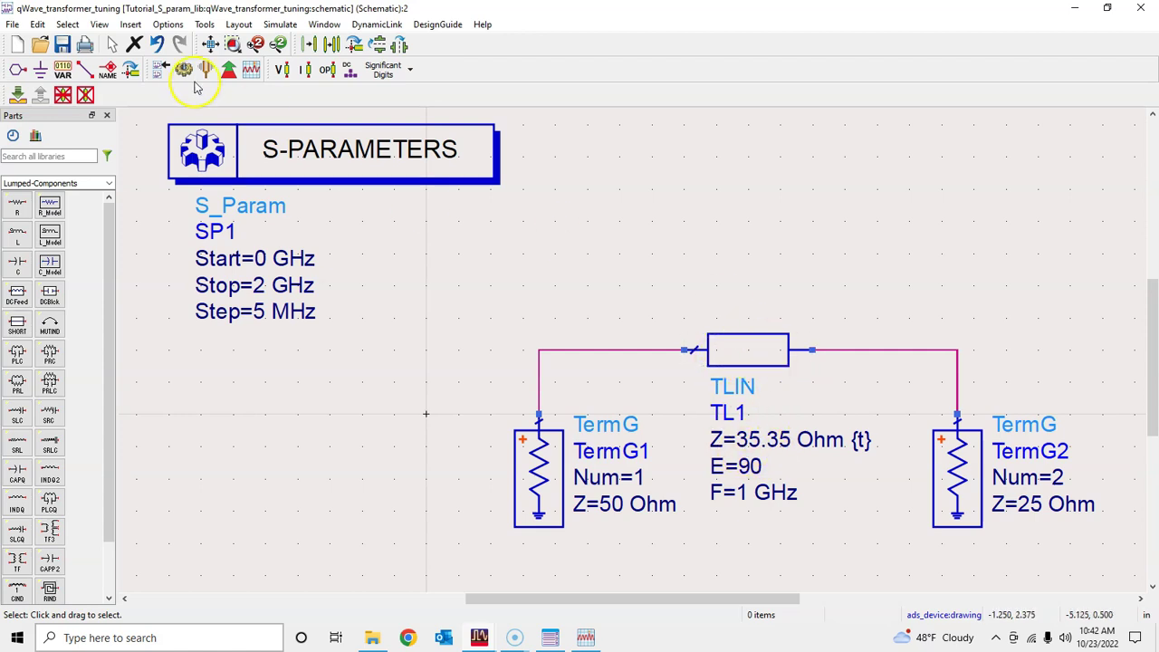
# - Place a VAR1 block beside the S-PARAMETERS title defining zc=20
pyautogui.click(63, 70)
pyautogui.click(579, 148)
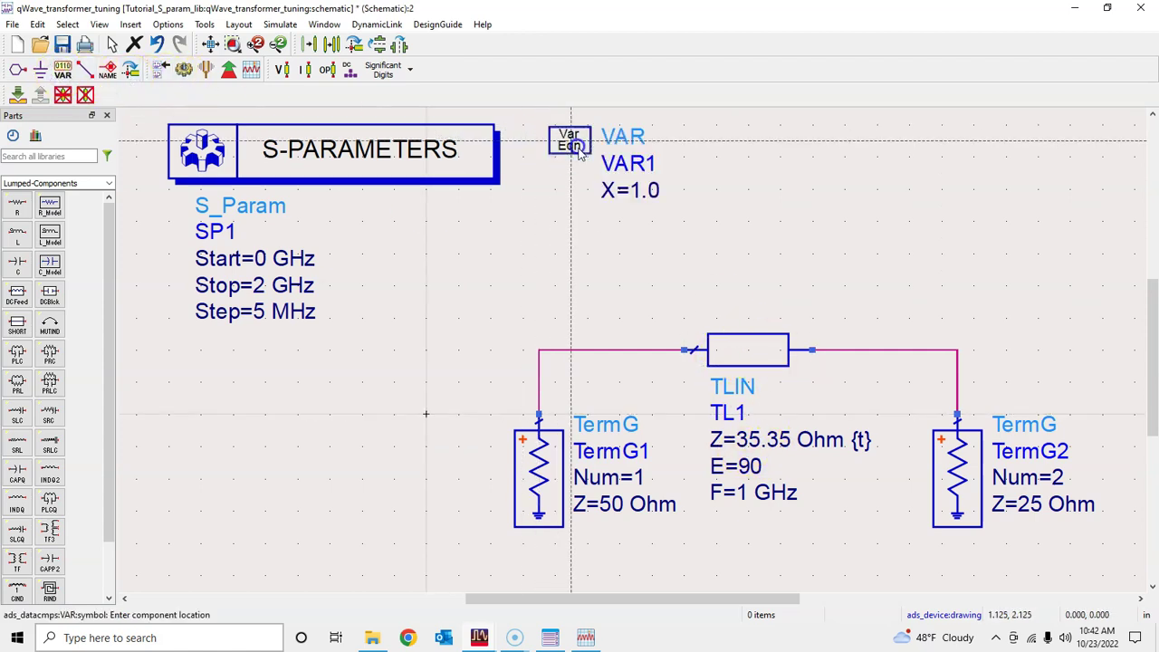
pyautogui.press('Escape')
pyautogui.click(645, 190)
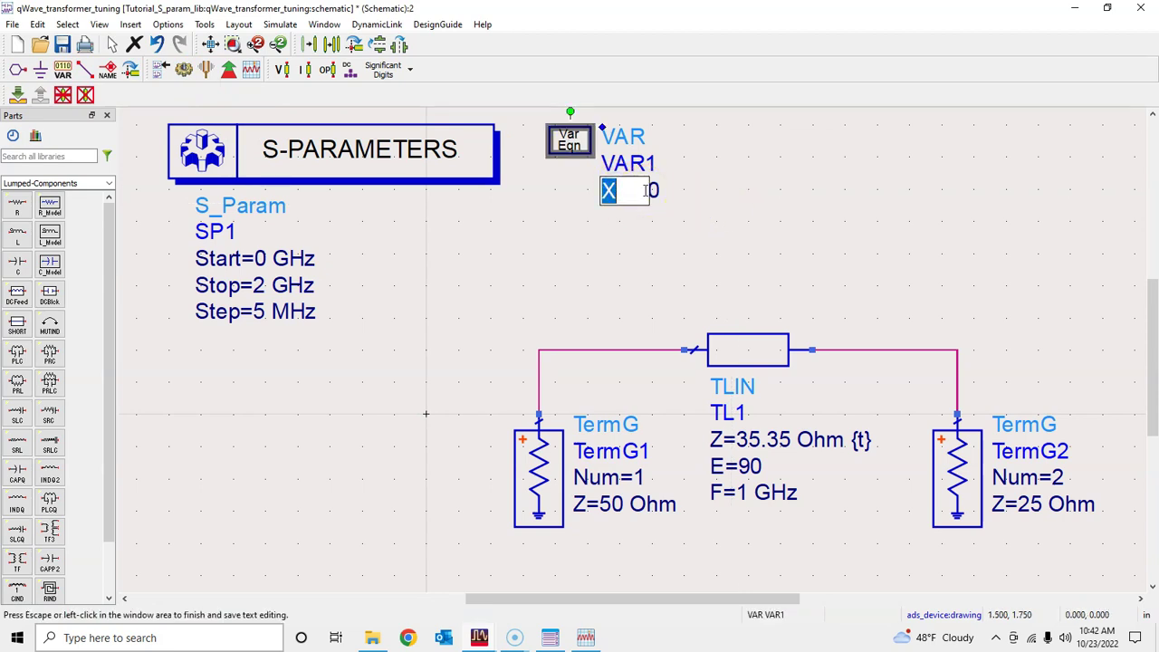
pyautogui.click(642, 248)
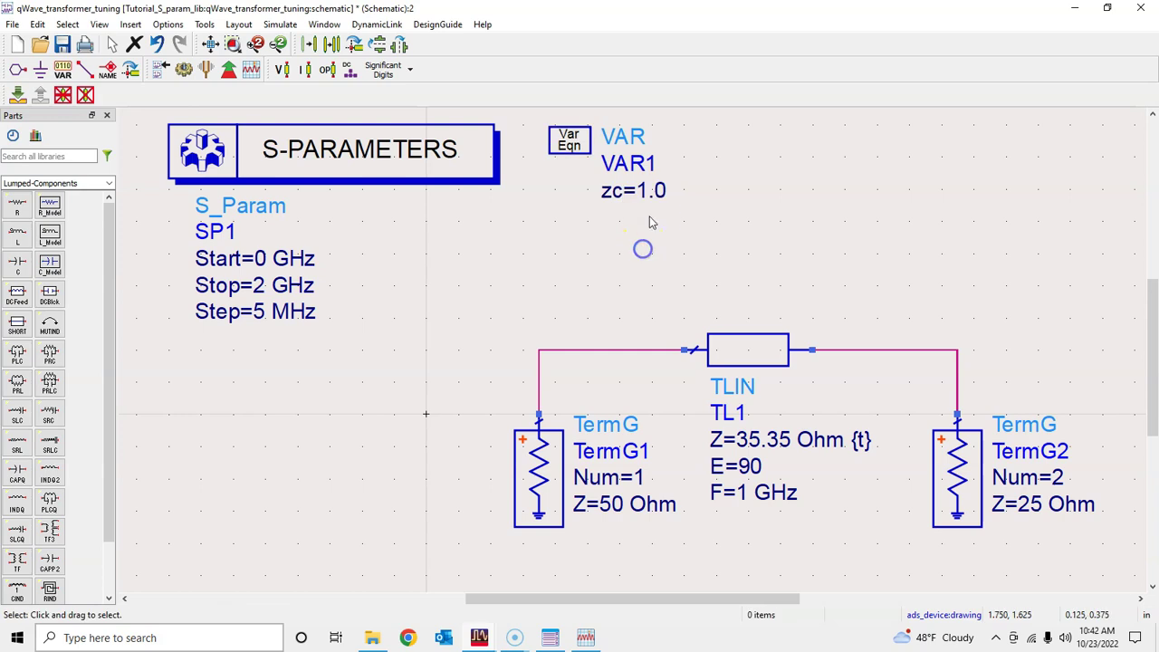
pyautogui.click(652, 191)
pyautogui.write('2')
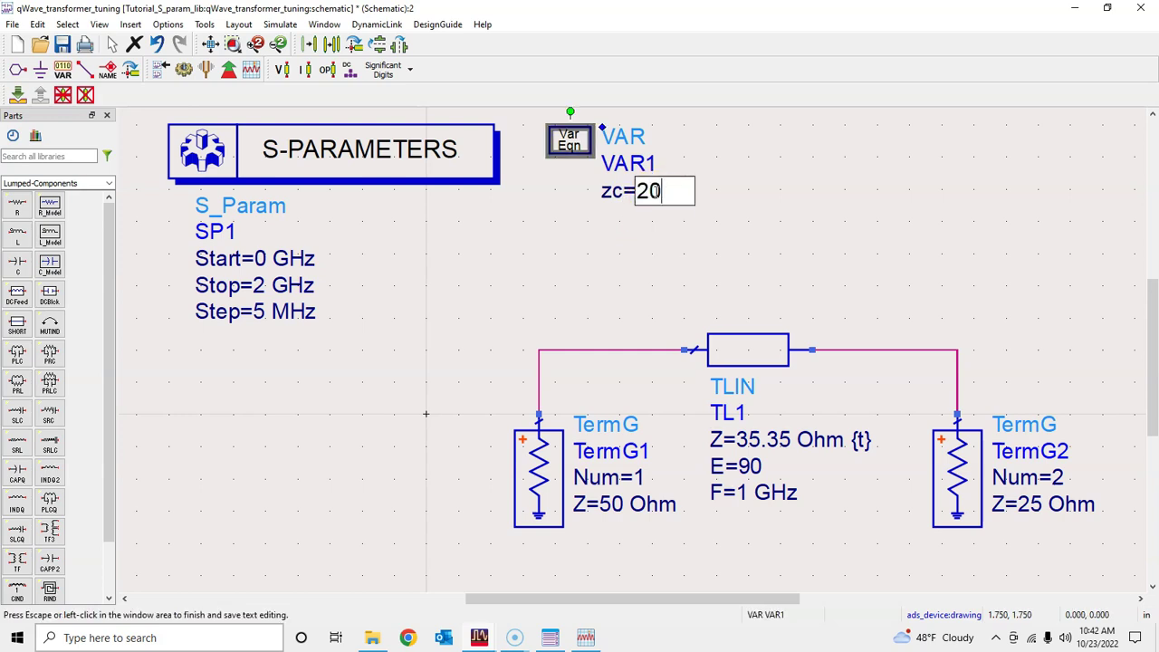
pyautogui.write('0')
pyautogui.click(664, 233)
# - Turn off tuning for TL1's Z parameter in its Tune/Opt/Stat/DOE Setup
pyautogui.click(765, 441)
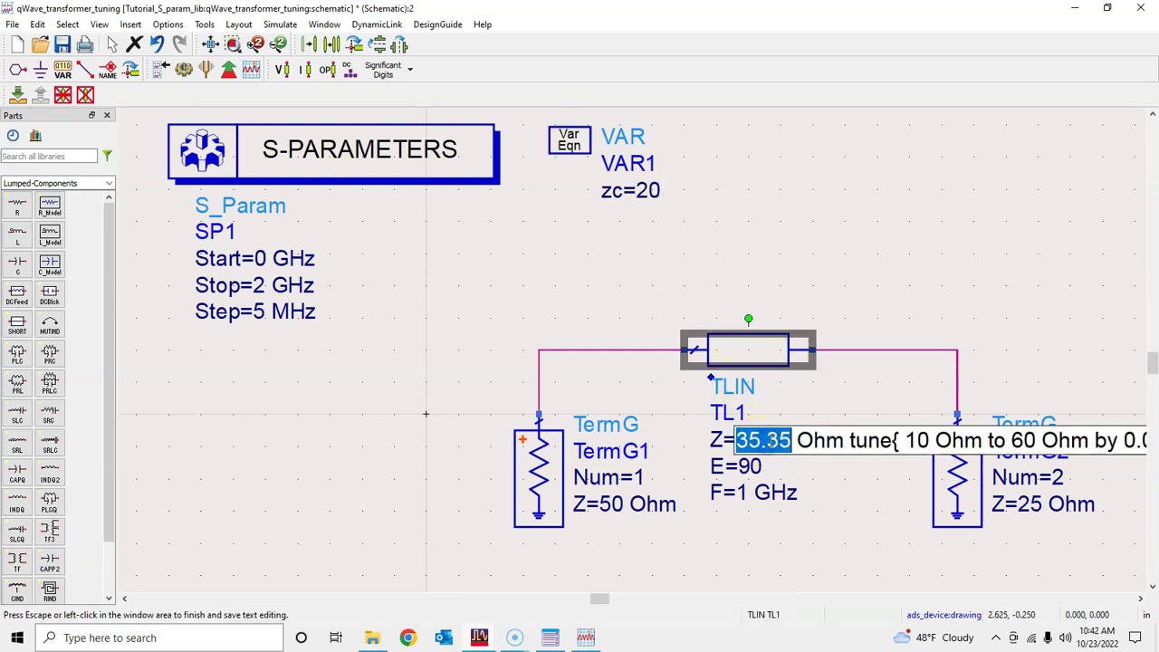
pyautogui.doubleClick(841, 393)
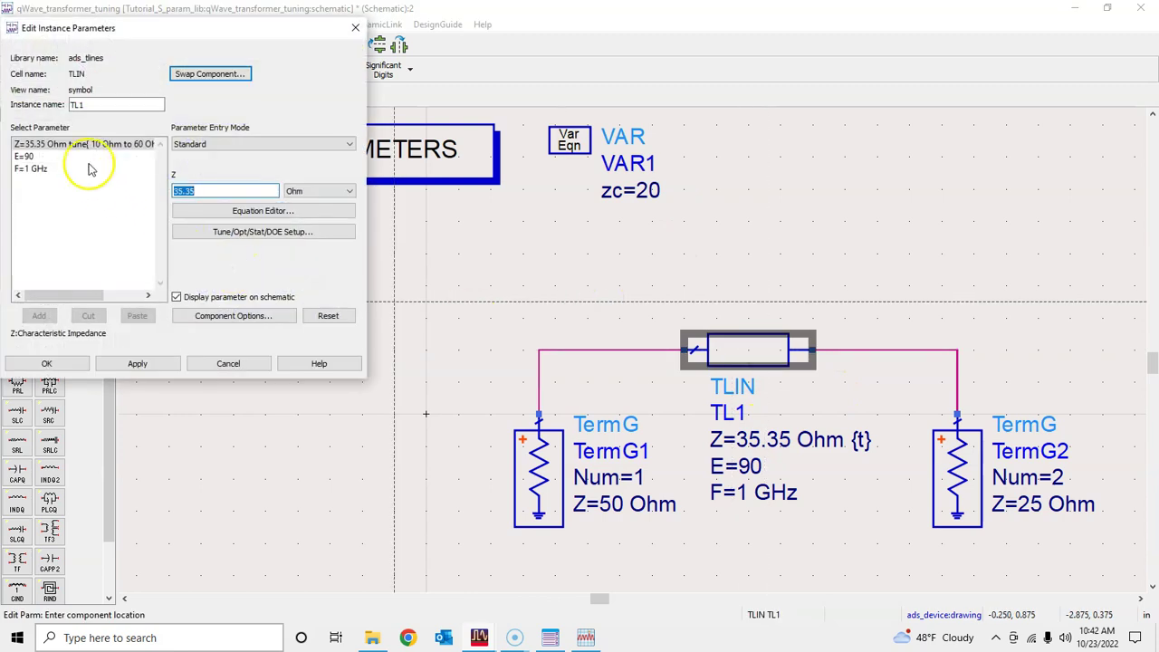
pyautogui.click(220, 233)
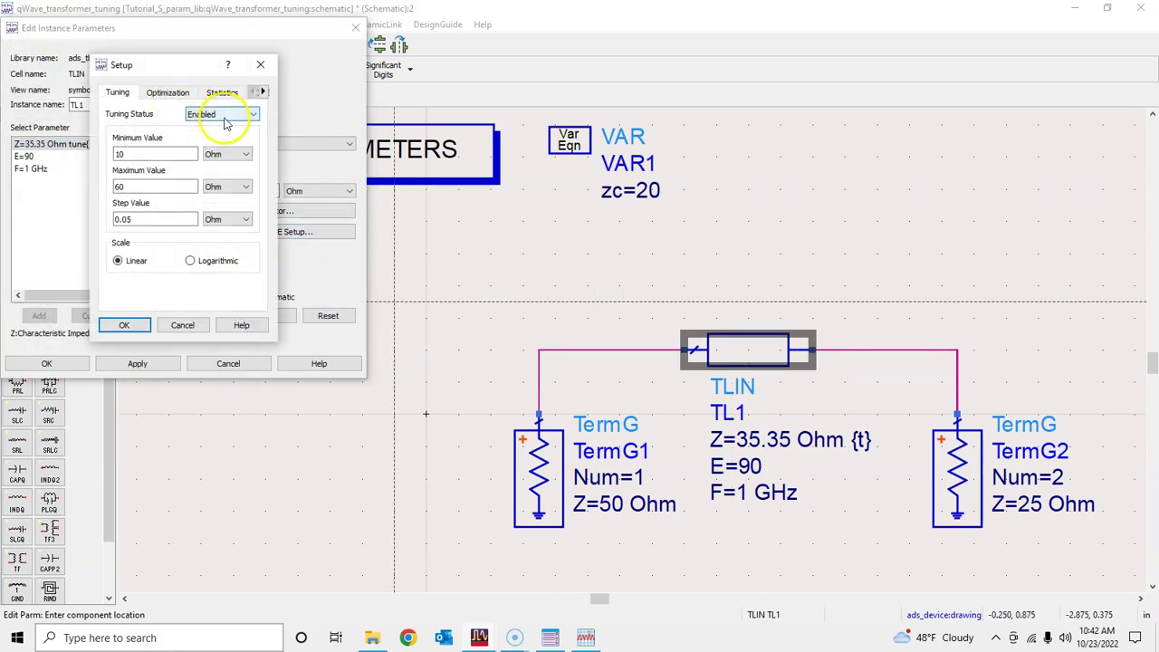
pyautogui.click(226, 114)
pyautogui.click(223, 149)
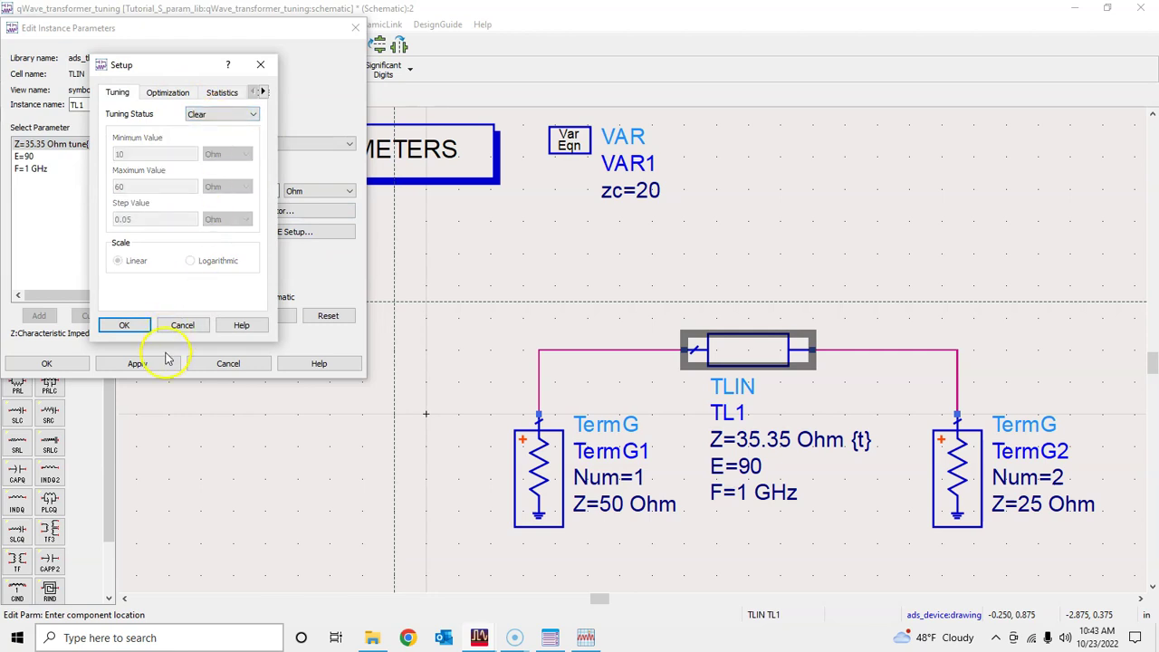
pyautogui.click(120, 325)
pyautogui.click(54, 363)
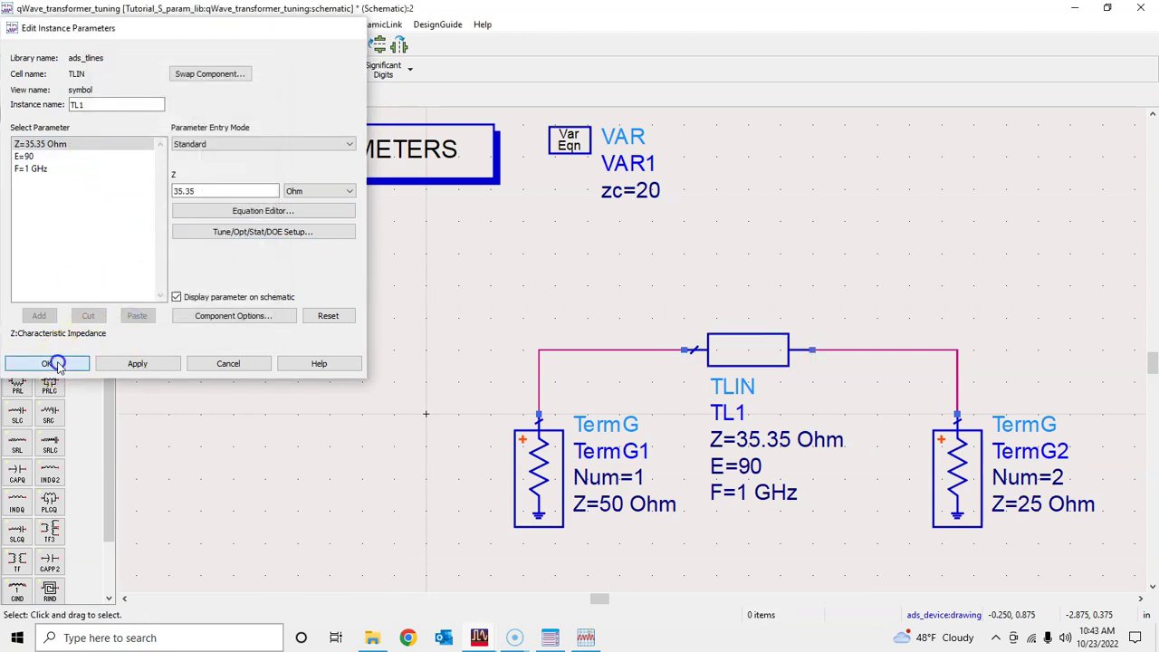
# - Set TL1's impedance to Z=zc
pyautogui.doubleClick(774, 441)
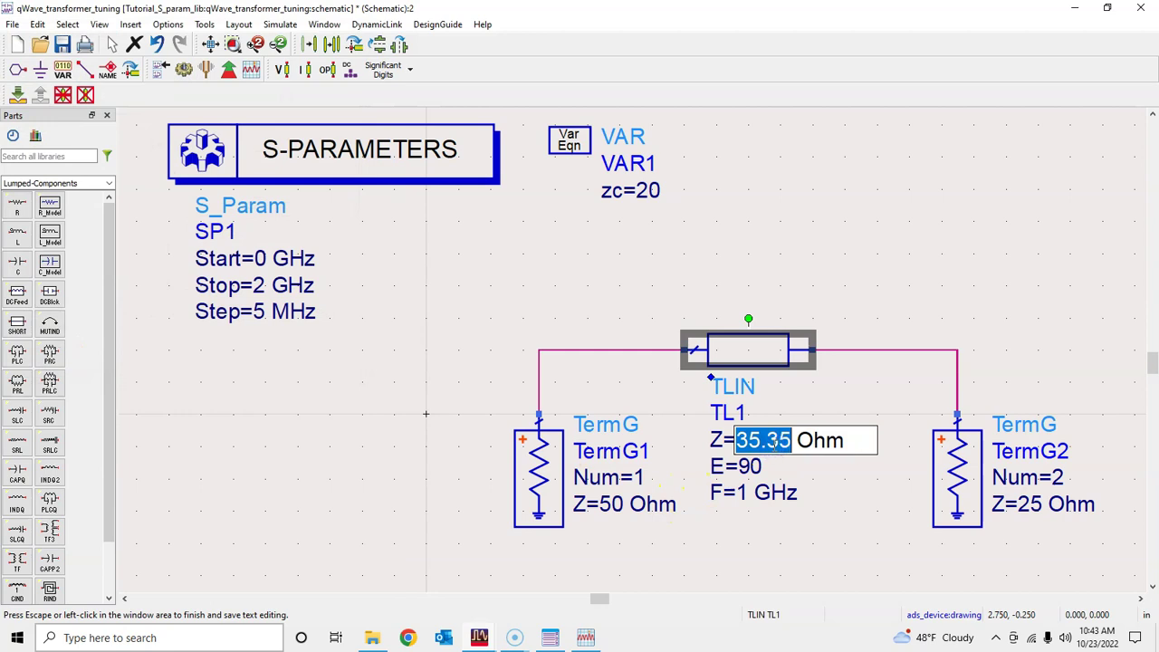
pyautogui.write('zc')
pyautogui.click(865, 244)
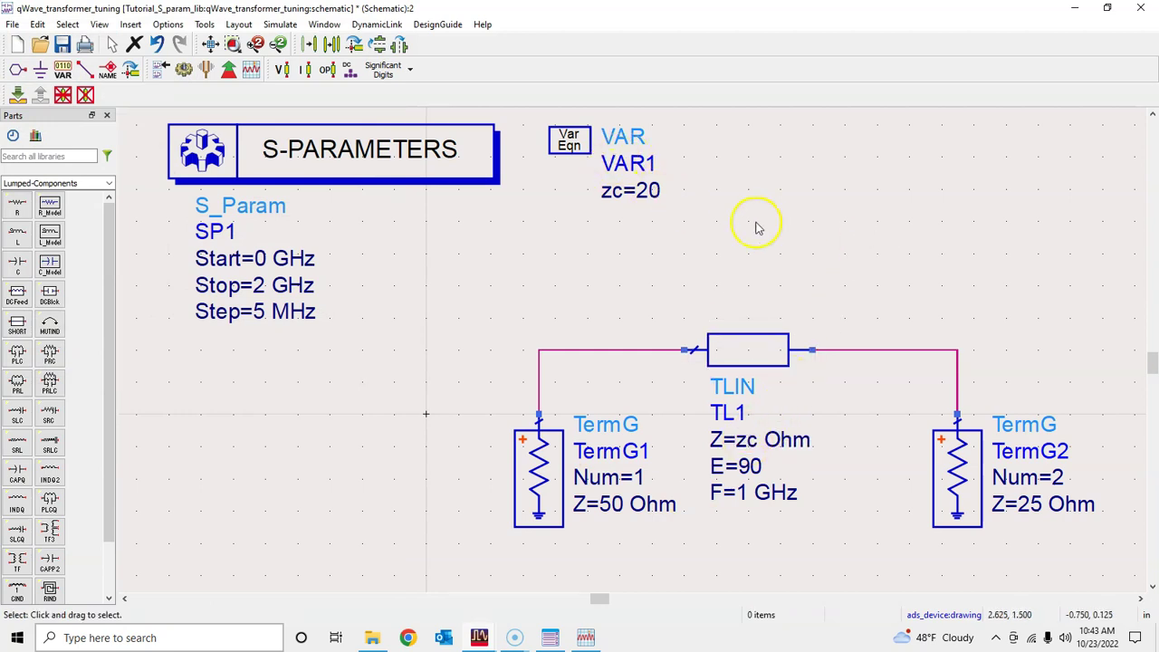
# - Save the schematic and start a tuning session with VAR1's zc as the tuned parameter
pyautogui.click(62, 43)
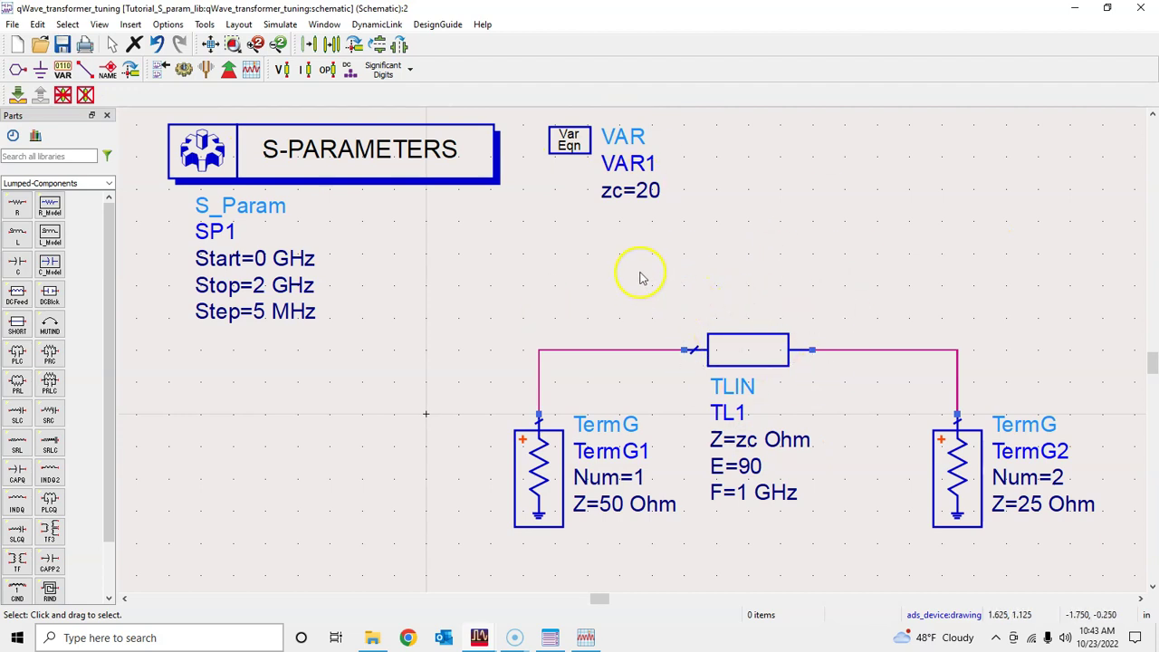
pyautogui.click(207, 69)
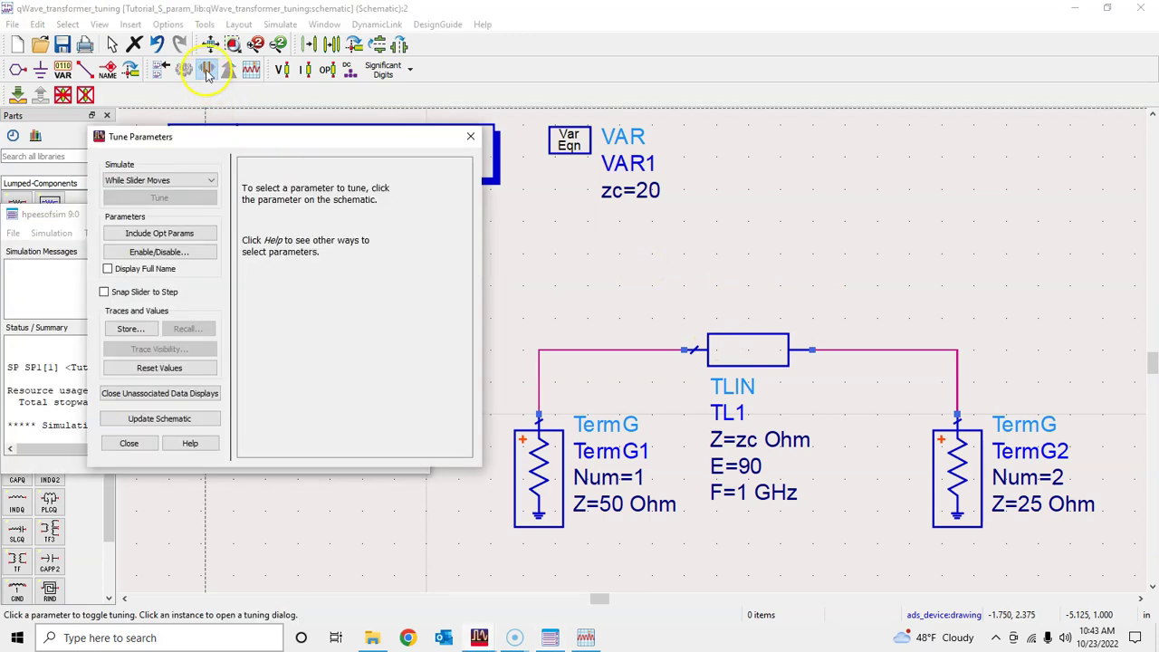
pyautogui.click(541, 136)
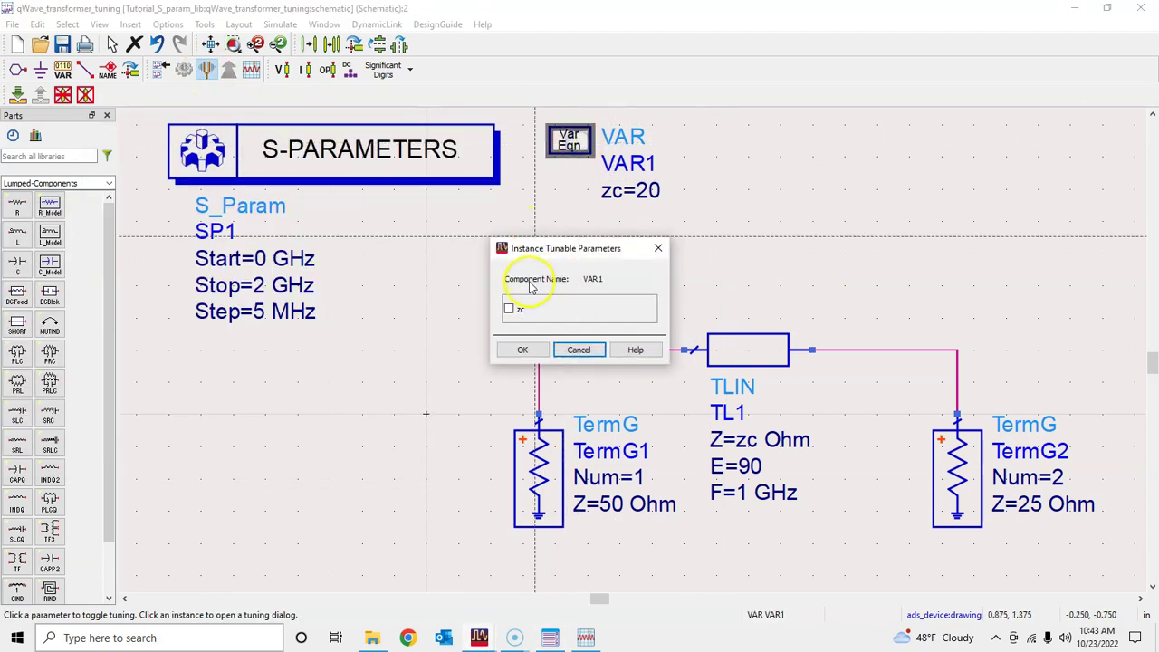
pyautogui.click(534, 350)
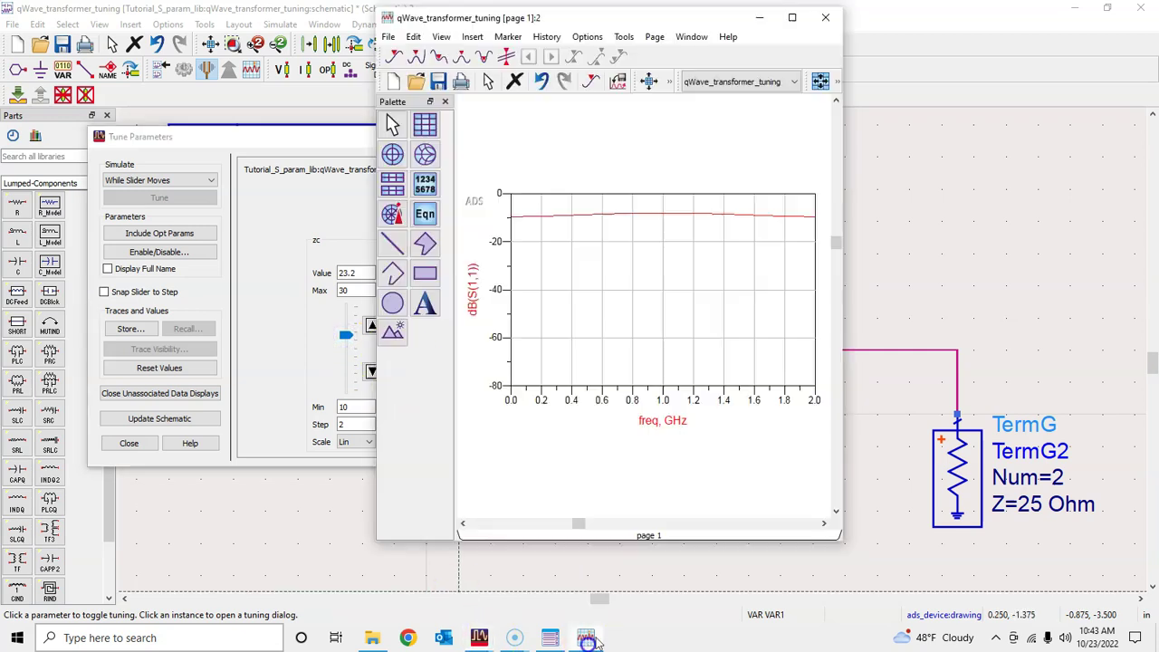
# - Move the plot window aside and raise the zc slider's maximum to 60
pyautogui.moveTo(621, 21); pyautogui.dragTo(789, 17)
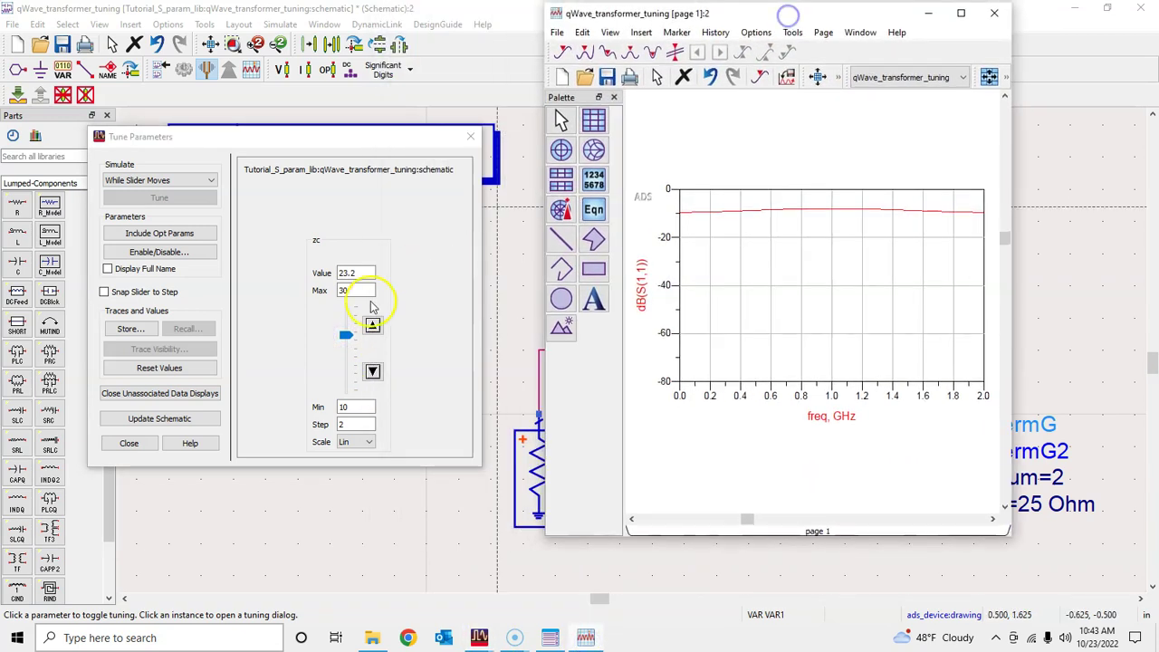
pyautogui.moveTo(344, 335)
pyautogui.mouseDown()
pyautogui.moveTo(344, 346)
pyautogui.moveTo(347, 337)
pyautogui.mouseUp()
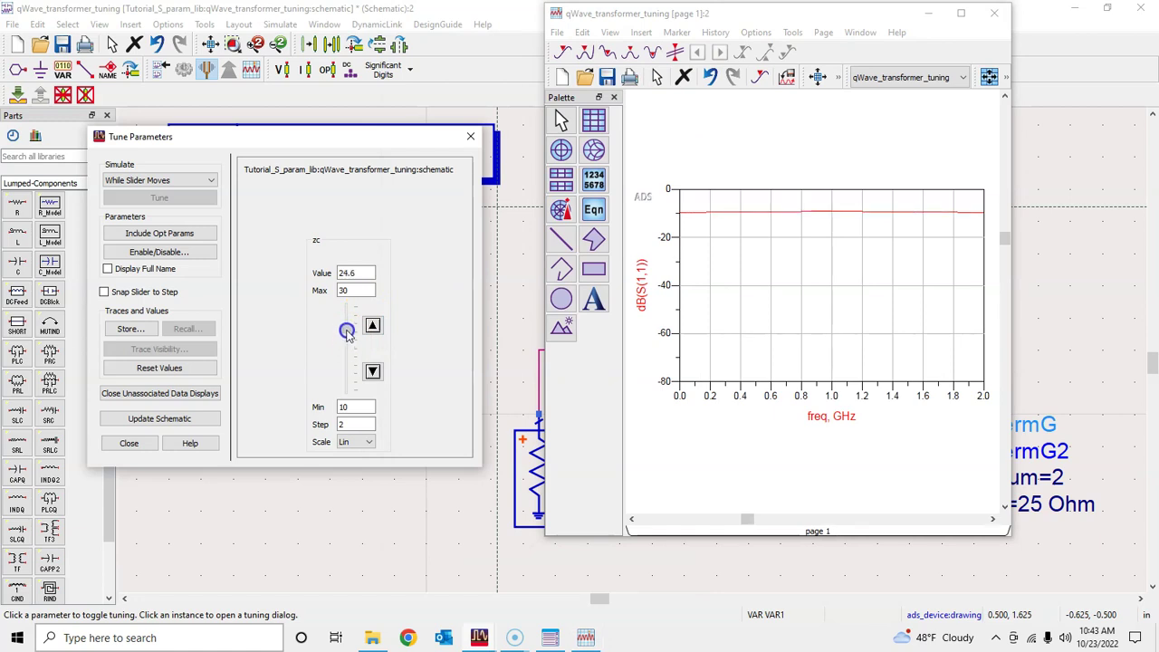
pyautogui.click(354, 290)
pyautogui.write('60')
pyautogui.click(346, 330)
# - Raise zc through 28.5 and 33 to 35.5 for the deepest S11 dip
pyautogui.moveTo(354, 371); pyautogui.dragTo(346, 353)
pyautogui.click(346, 295)
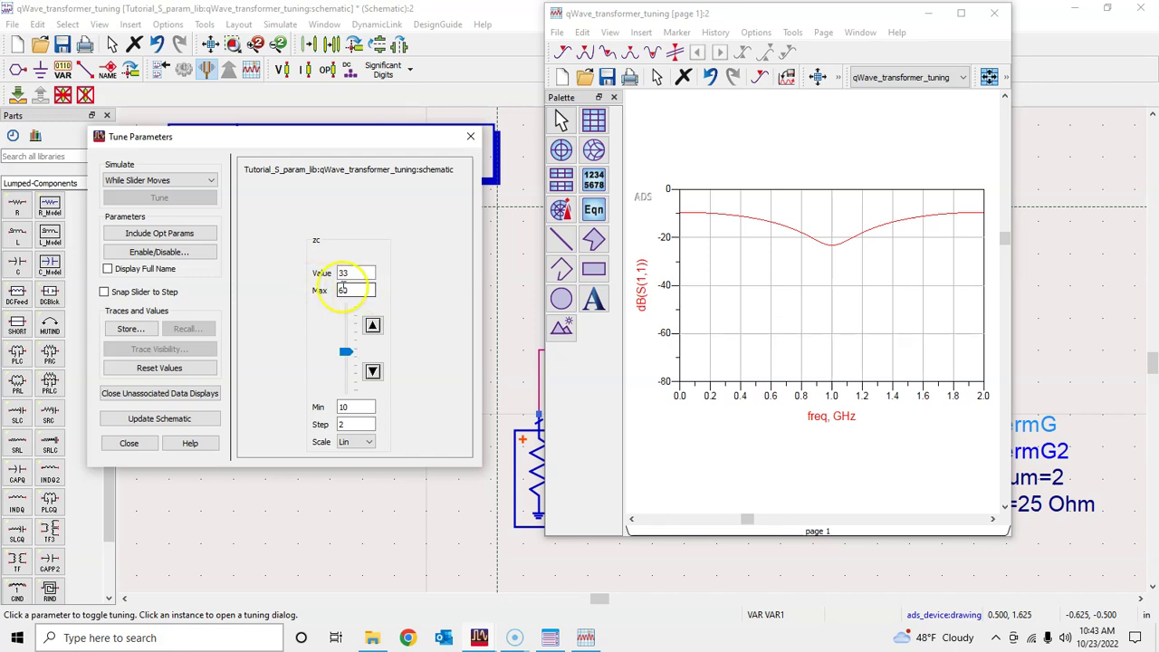
pyautogui.click(347, 351)
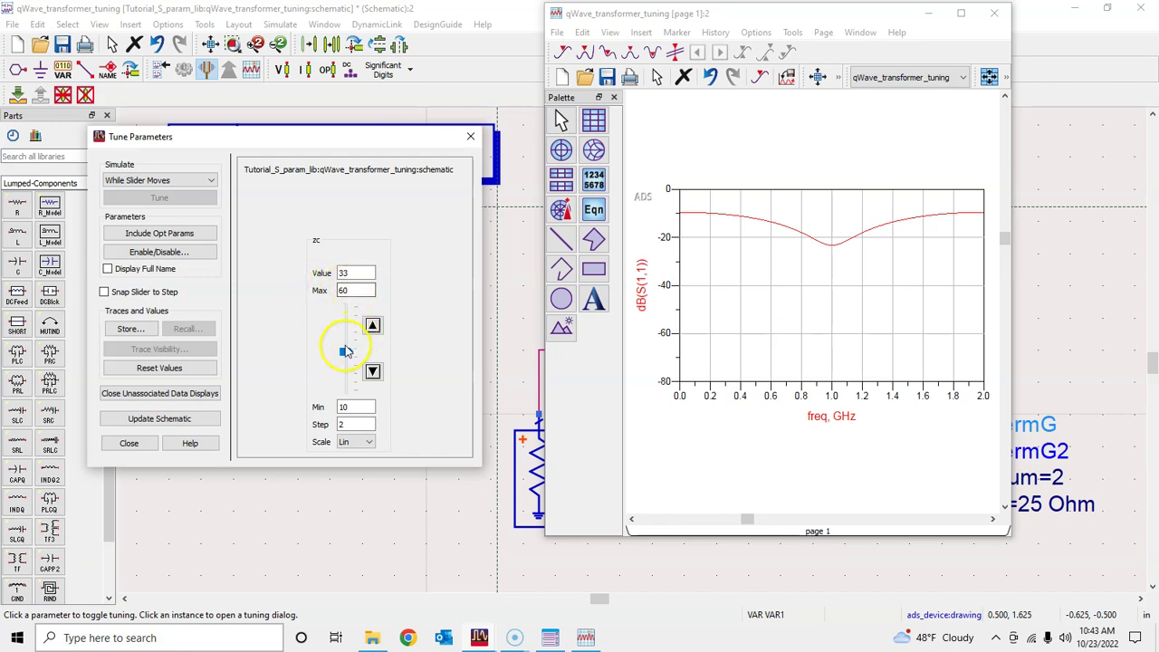
pyautogui.moveTo(345, 351); pyautogui.dragTo(348, 347)
pyautogui.moveTo(350, 351); pyautogui.dragTo(349, 349)
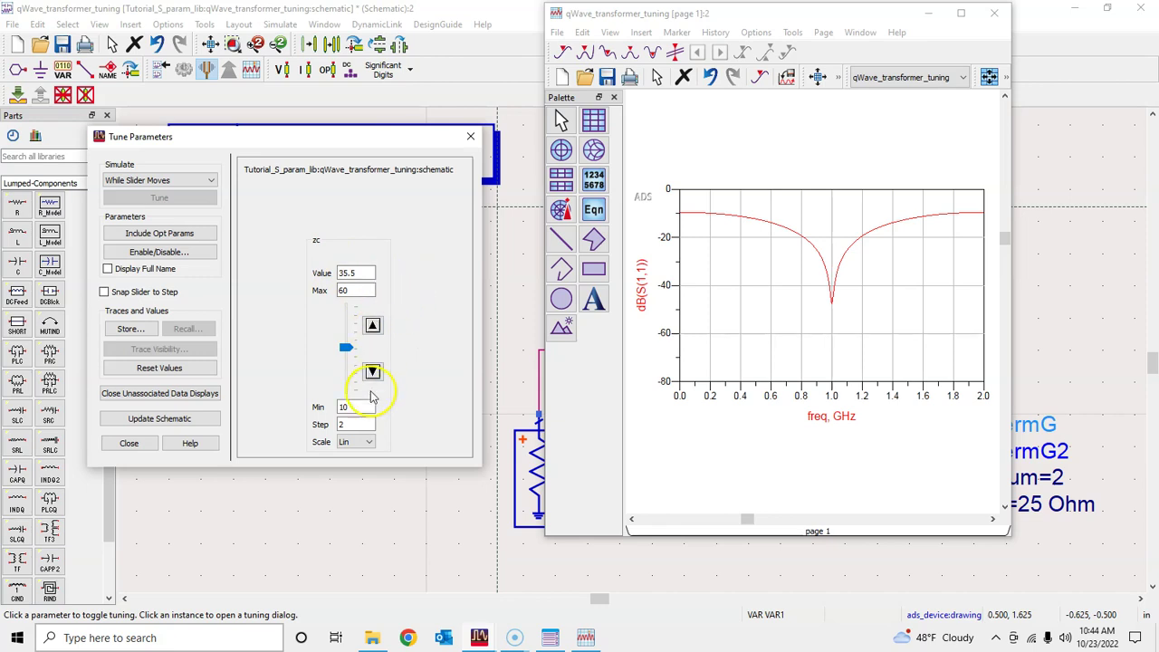
pyautogui.click(356, 423)
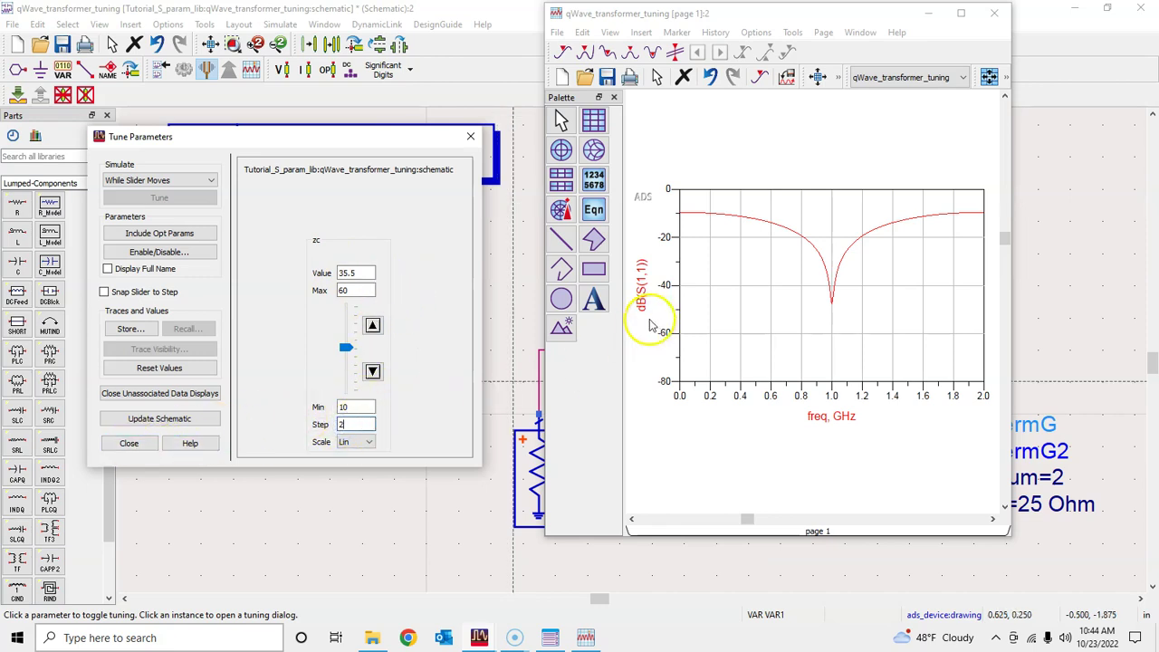
# - Write zc=35.5 back into VAR1 and exit tuning mode
pyautogui.click(172, 420)
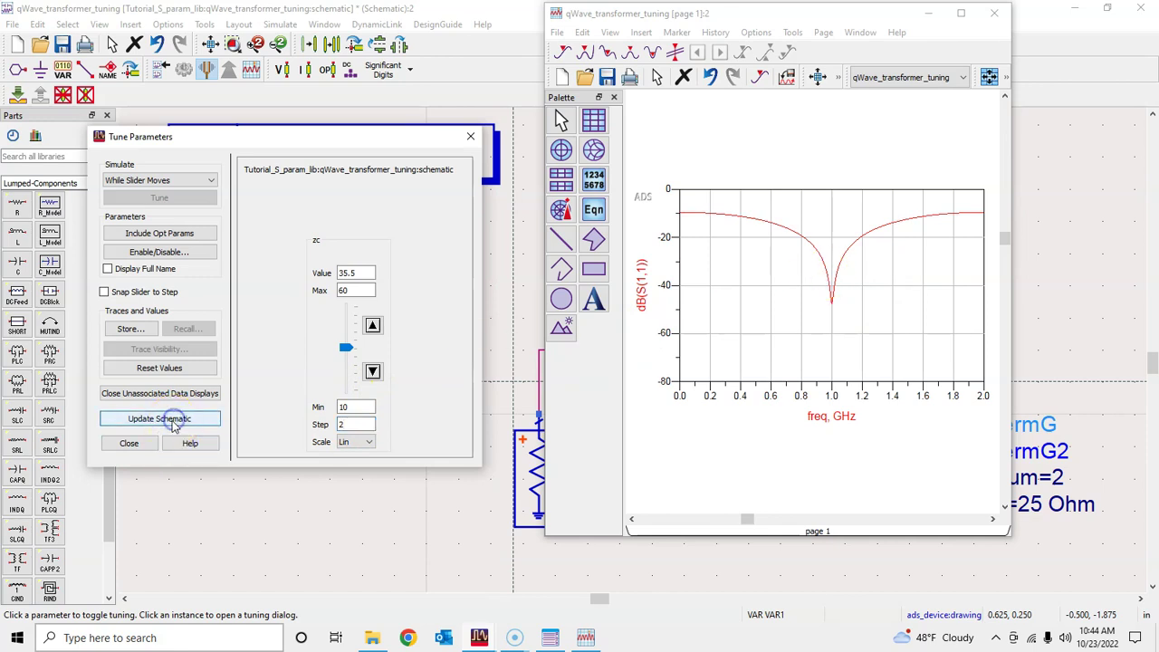
pyautogui.click(128, 443)
pyautogui.click(279, 326)
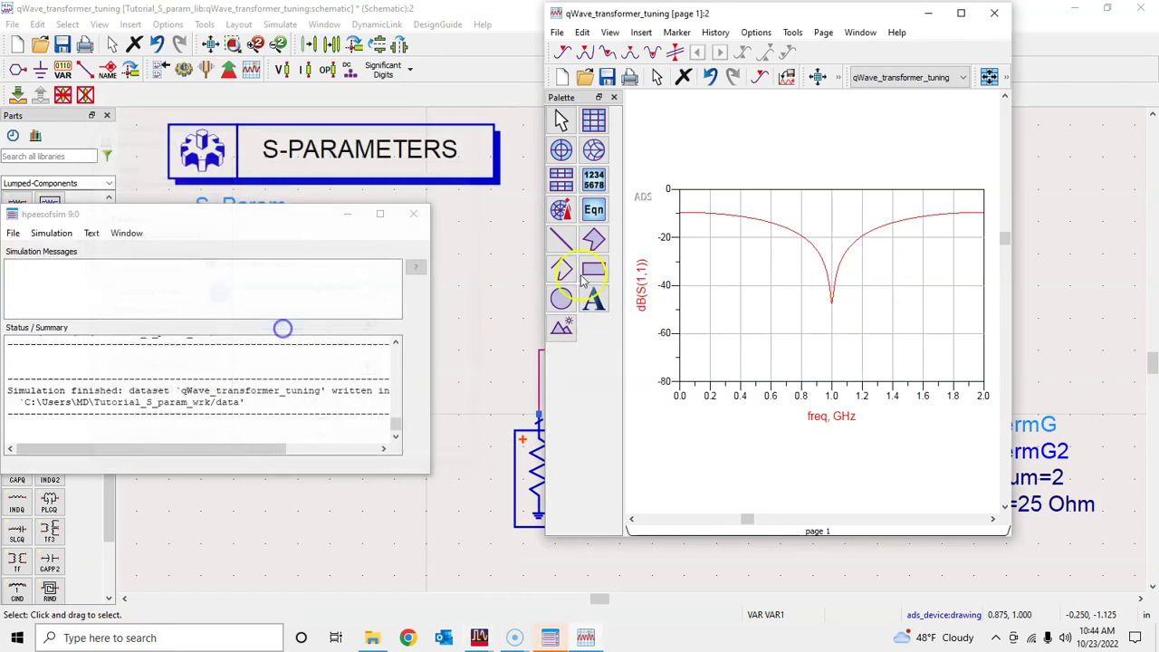
# - Re-run the simulation to confirm the S11 dip near -47 dB at 1 GHz
pyautogui.moveTo(652, 12); pyautogui.dragTo(895, 38)
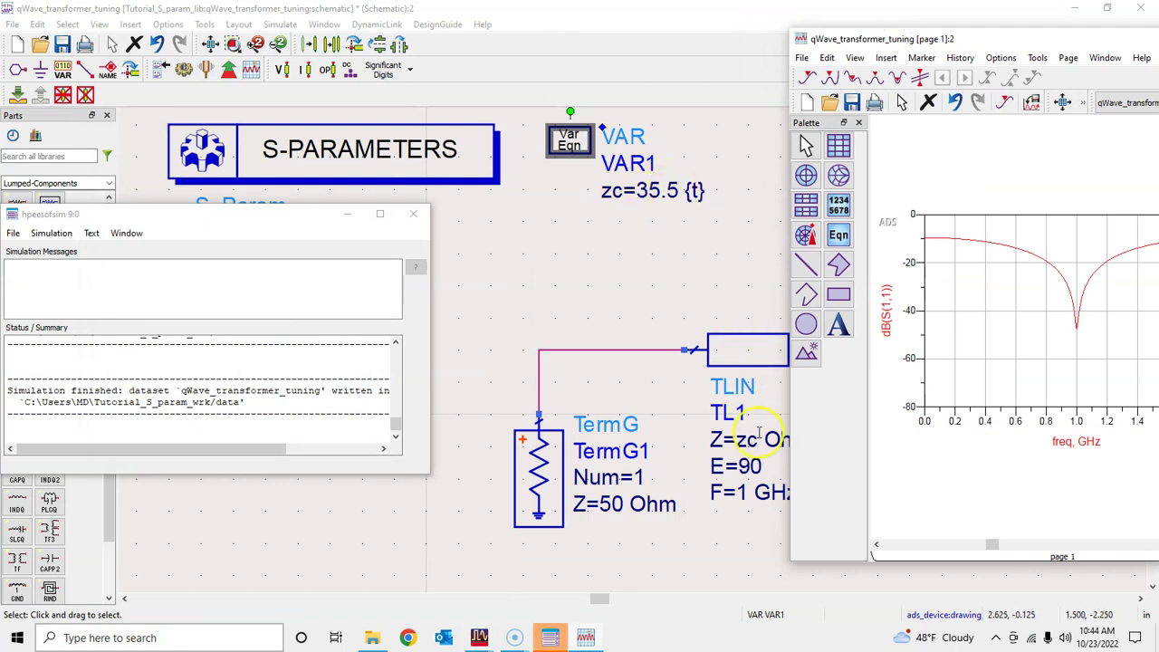
pyautogui.click(624, 286)
pyautogui.click(183, 69)
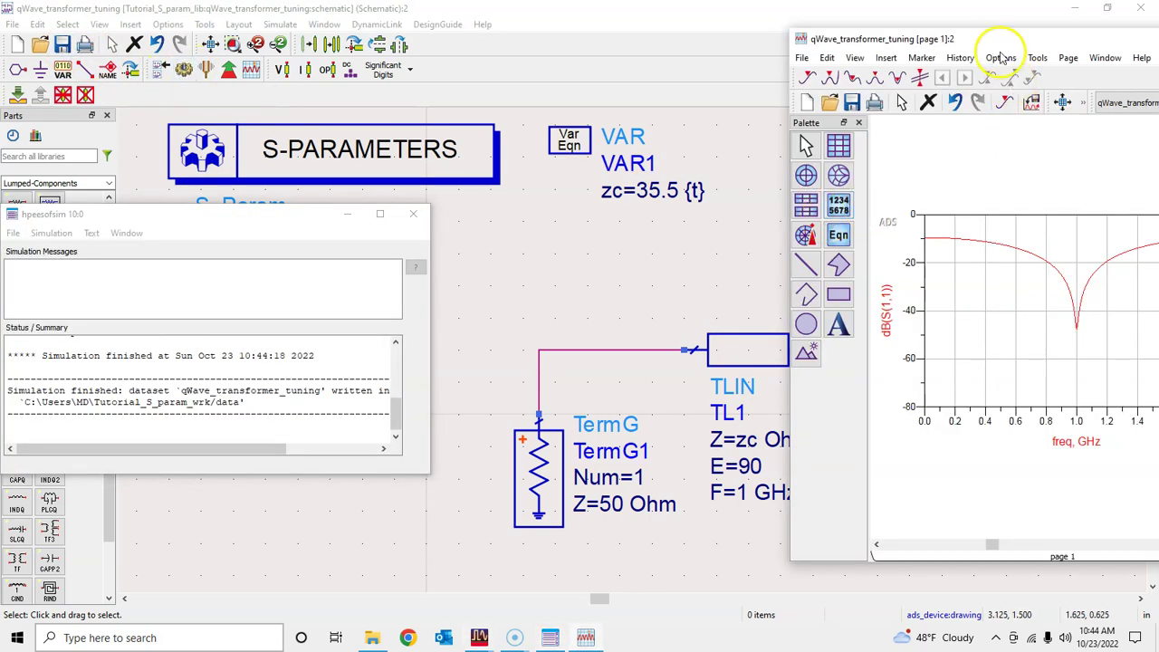
pyautogui.moveTo(981, 34); pyautogui.dragTo(532, 58)
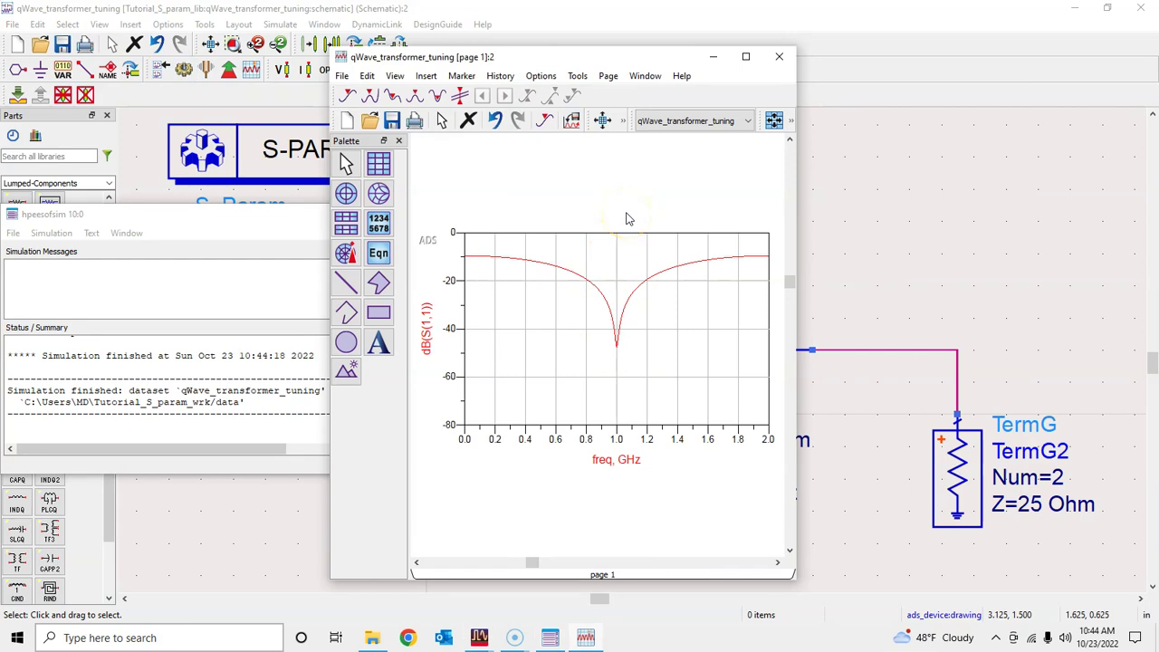
pyautogui.click(854, 310)
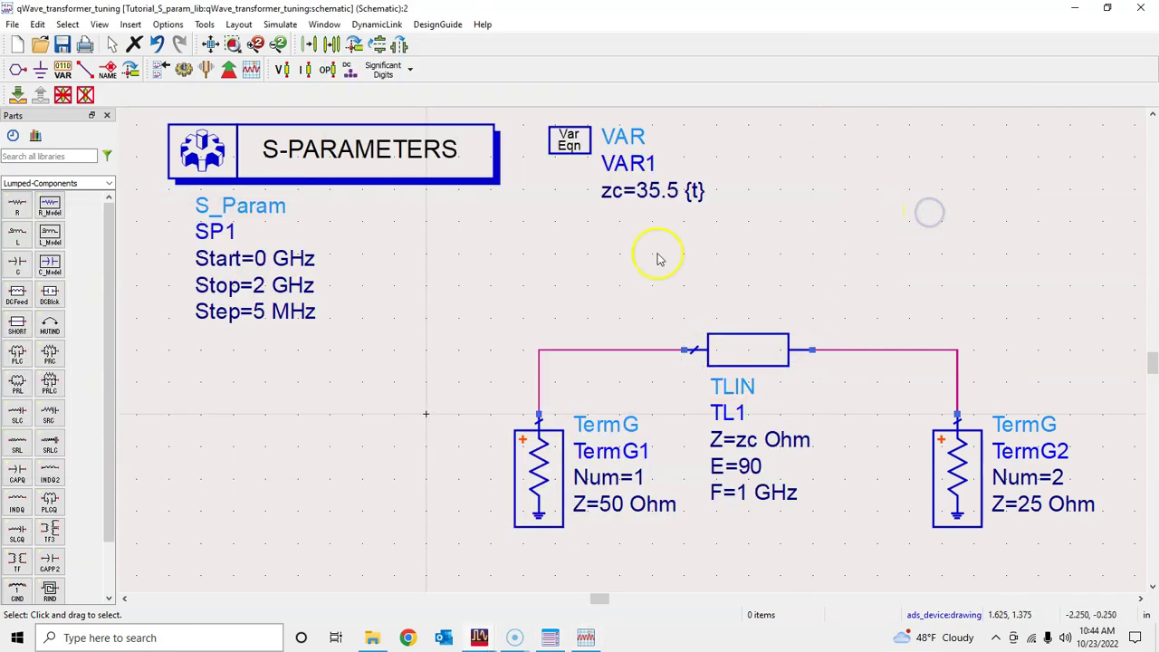